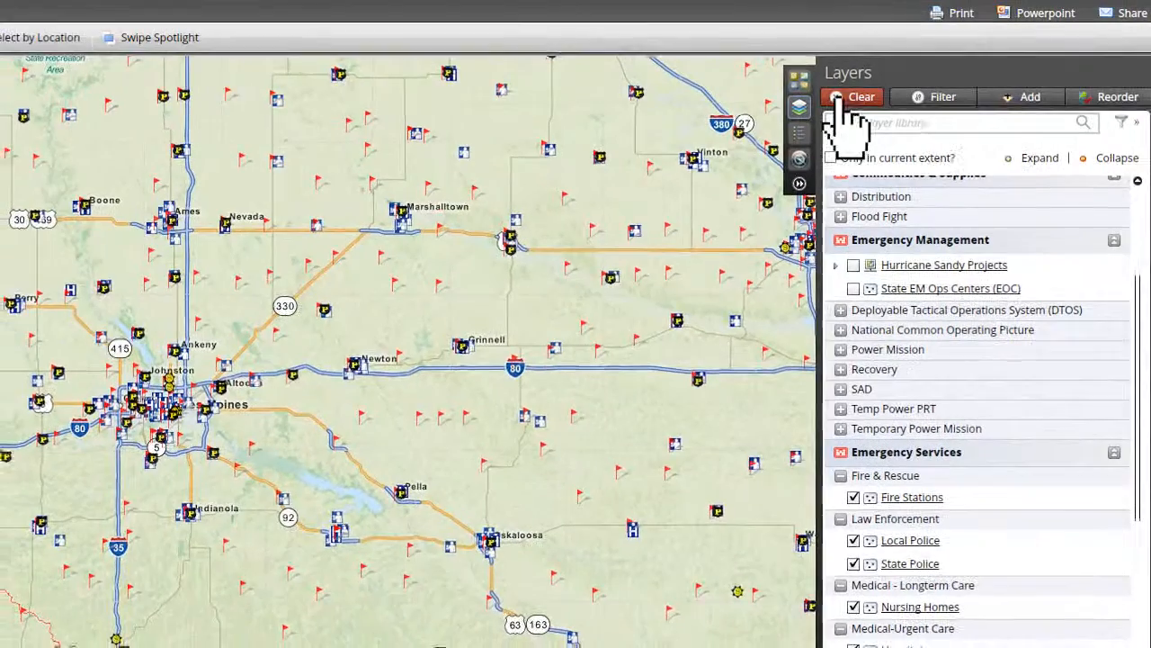
Clear the active layers from the map and open the layer filter.
click(843, 102)
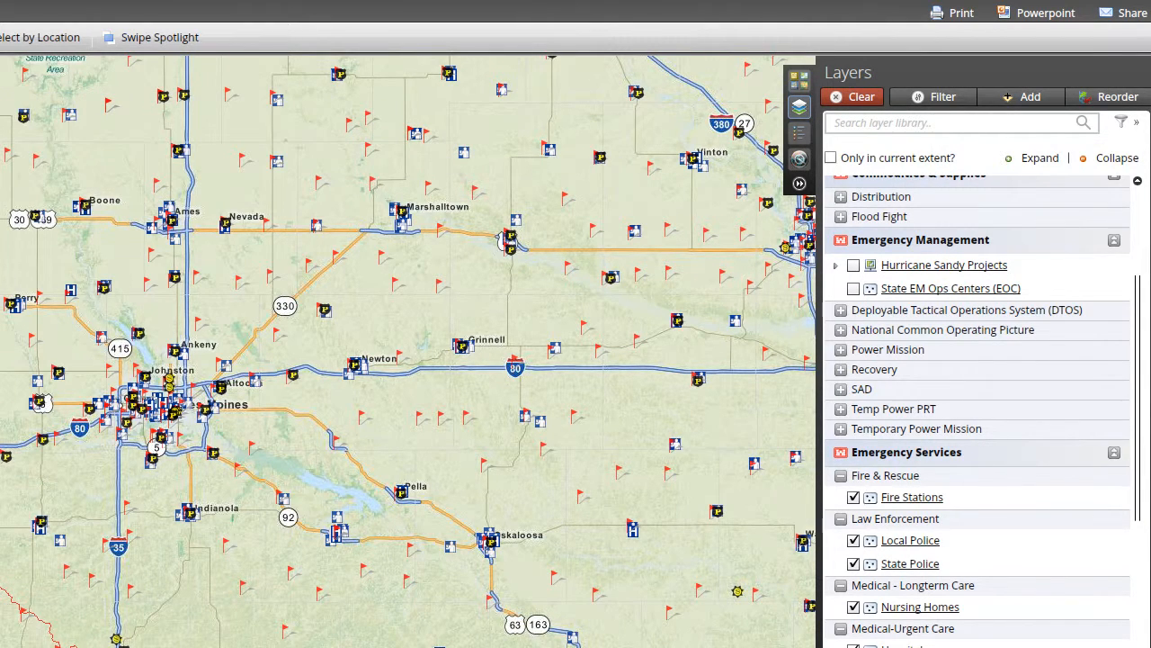
click(927, 99)
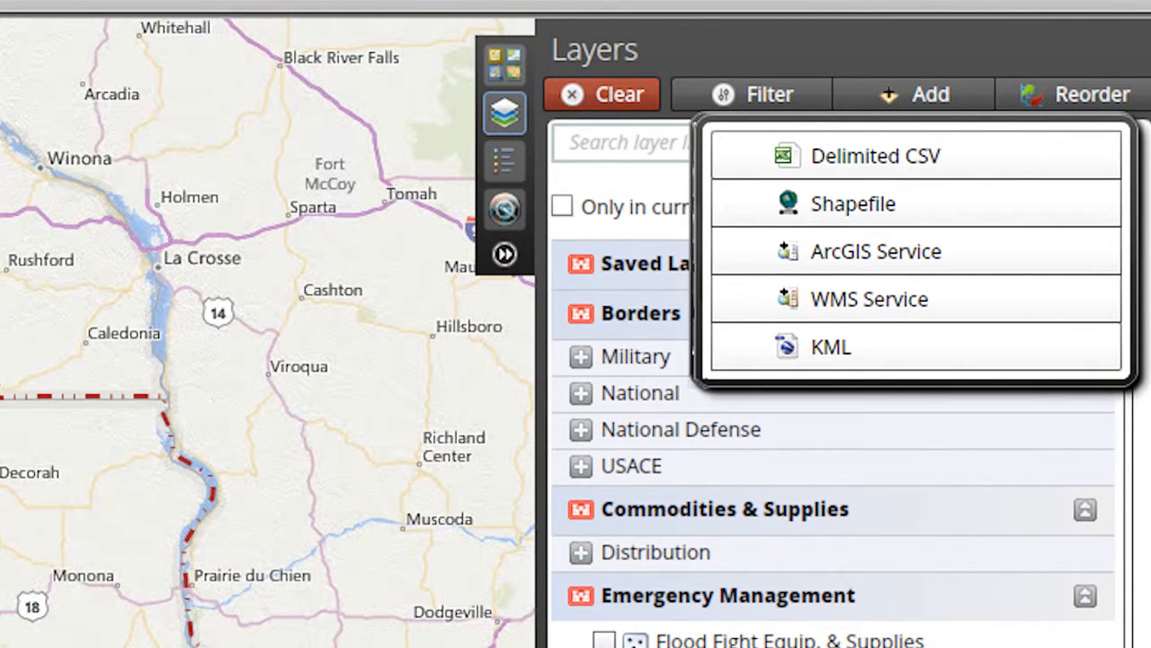
Add a shapefile layer named Rochester to the map.
click(918, 212)
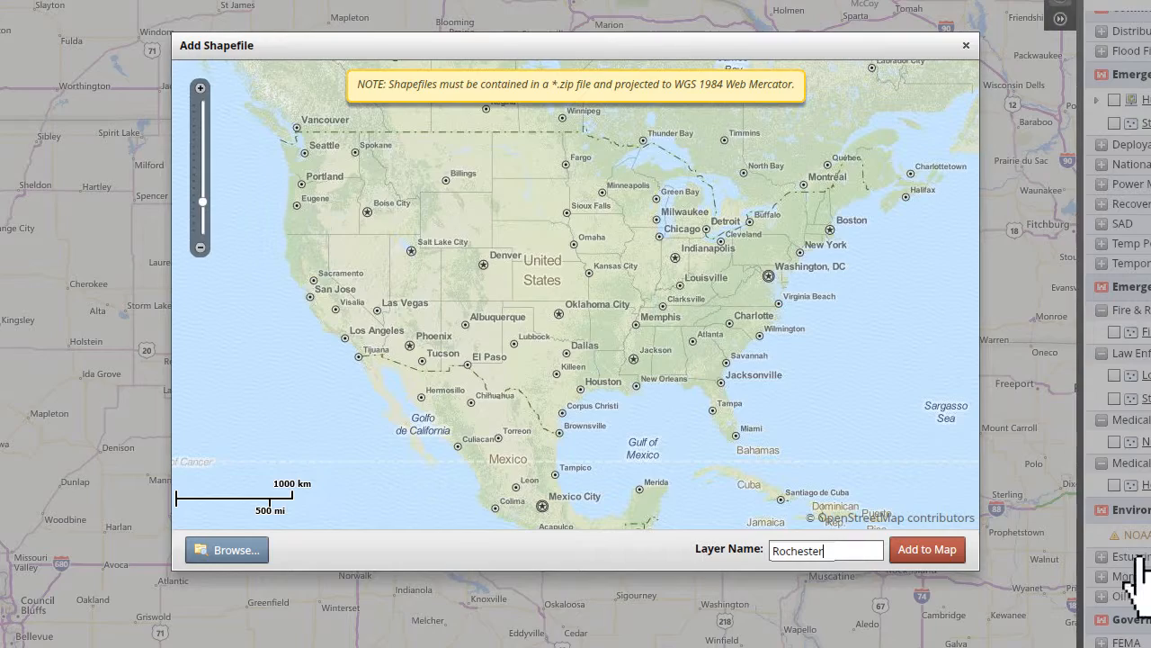
click(927, 551)
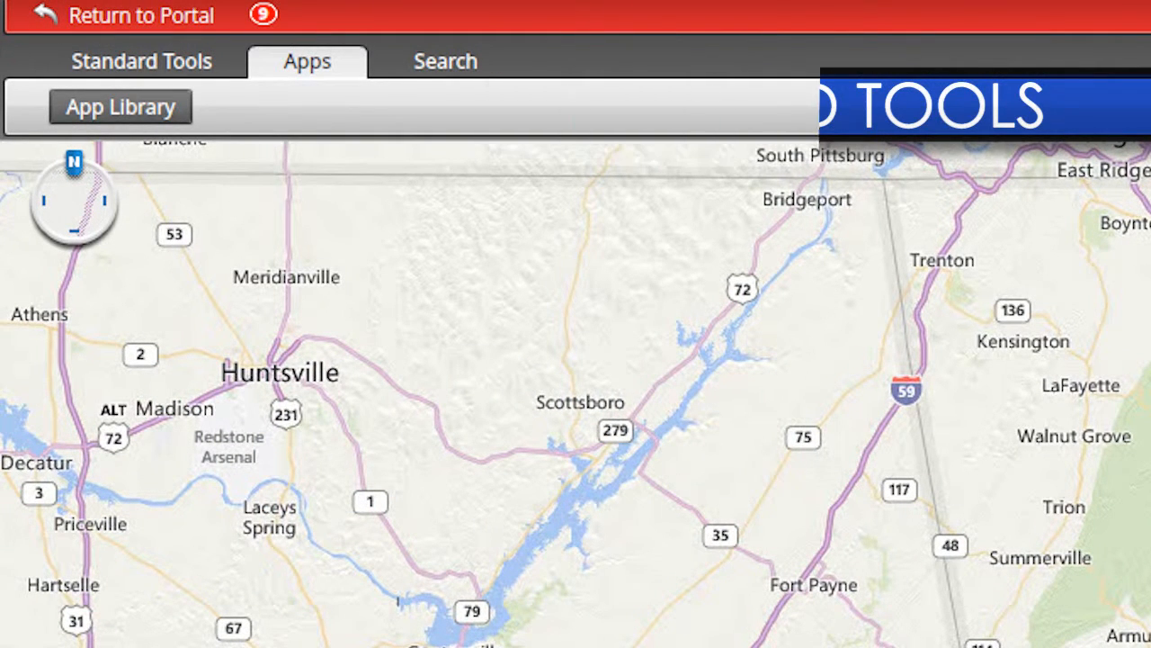
Bring up the standard tools, return to the previous map extent and pan the map eastward.
click(159, 63)
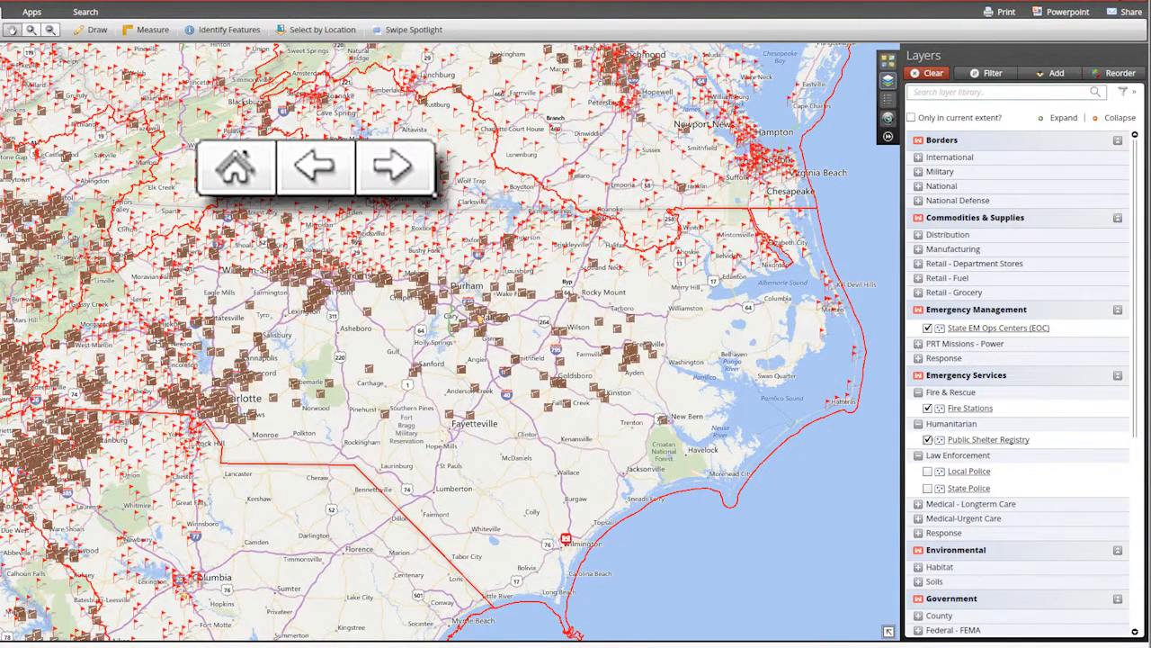
click(321, 180)
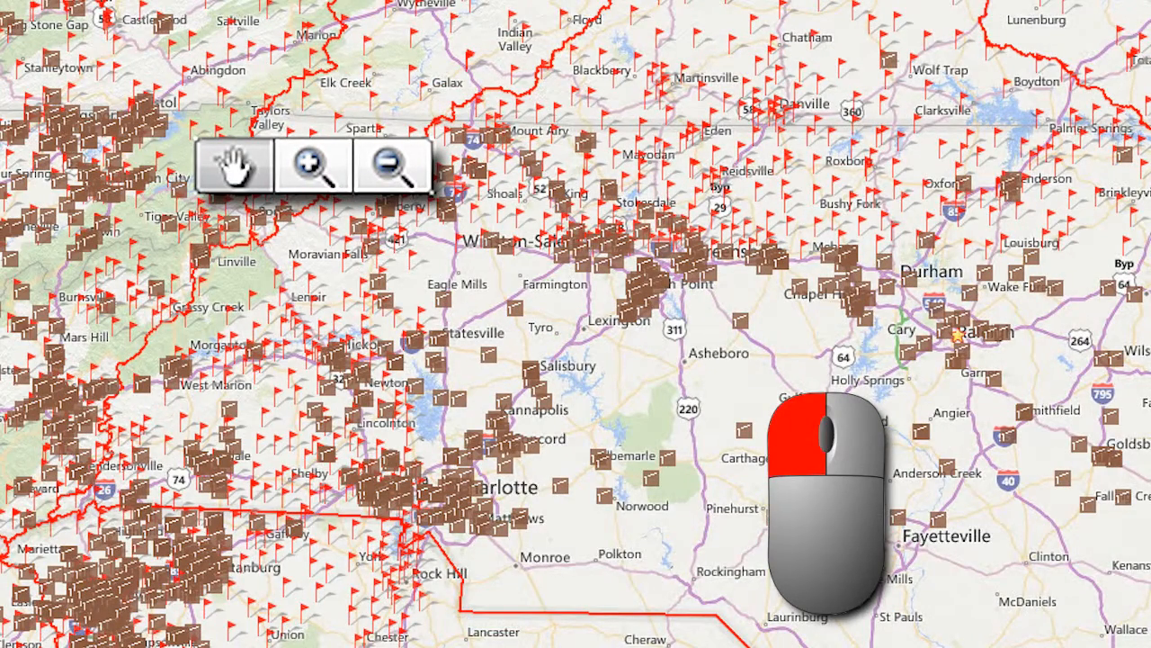
drag(689, 321, 425, 332)
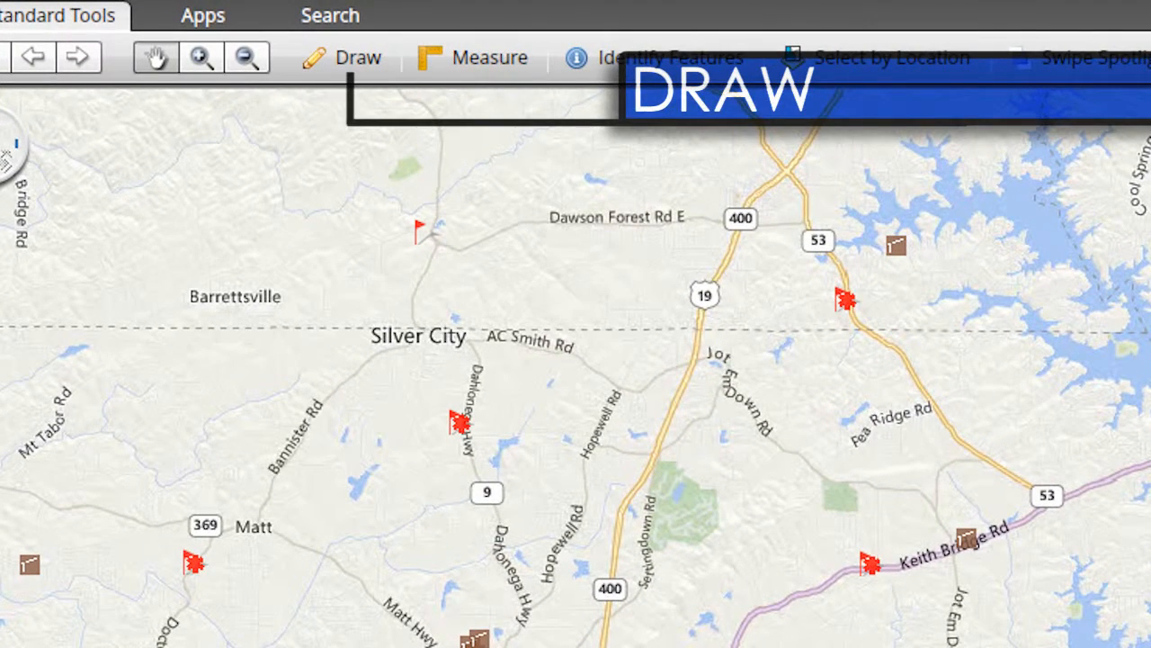
Place a point graphic just north of Gainesville with the Draw tool and delete it.
click(358, 60)
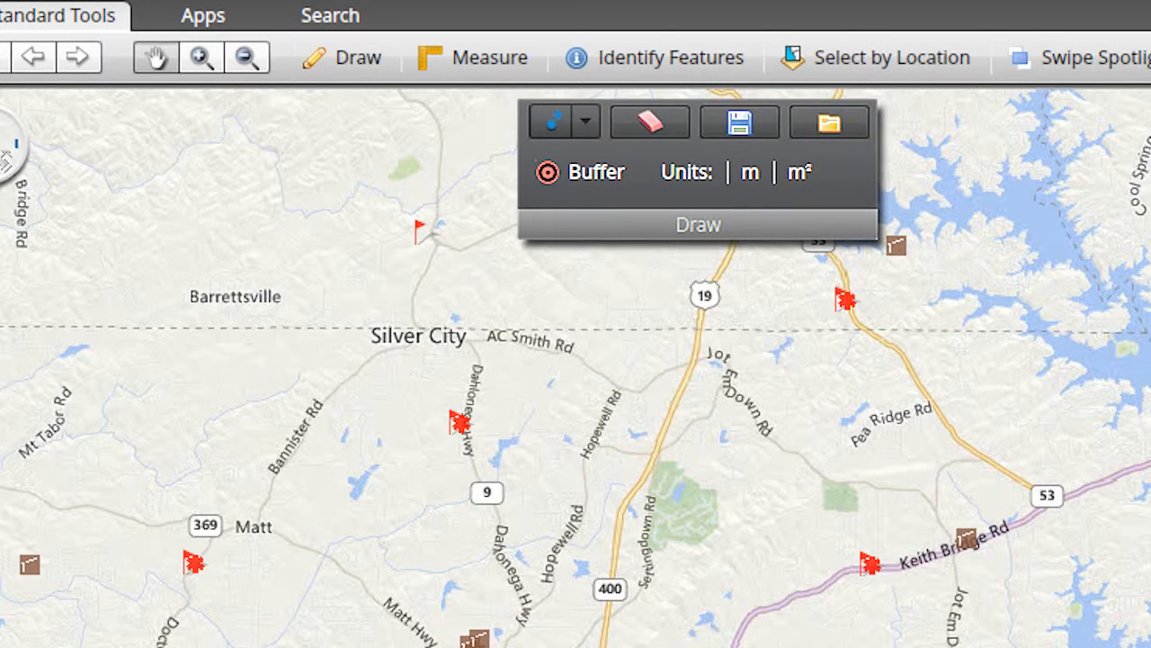
click(586, 126)
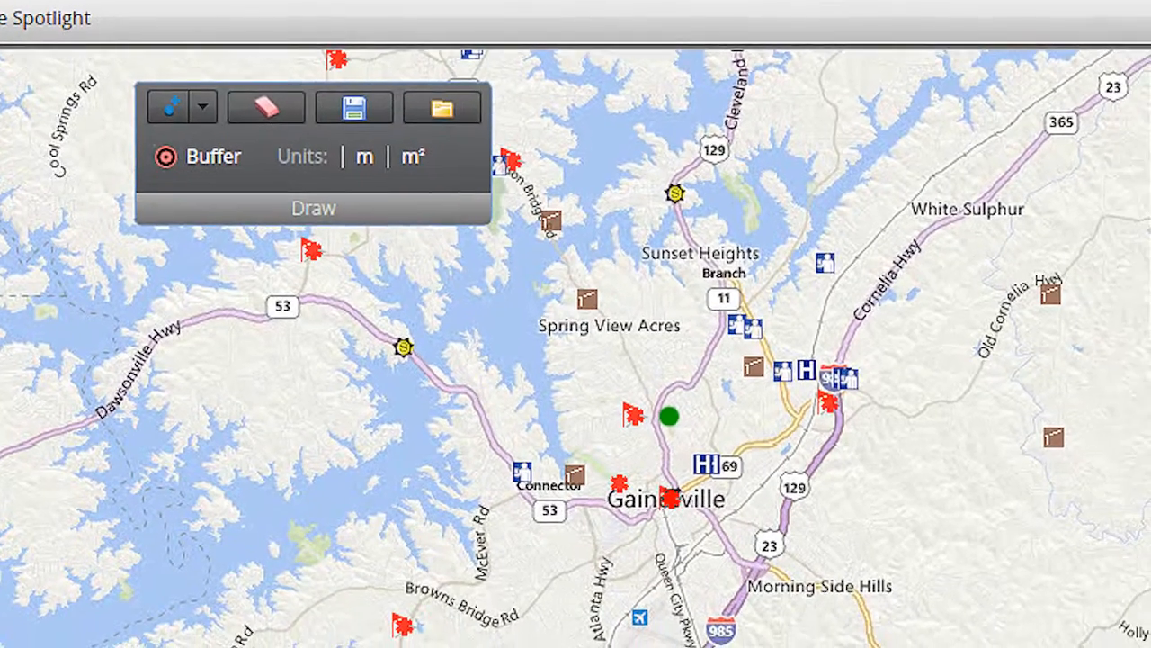
click(762, 457)
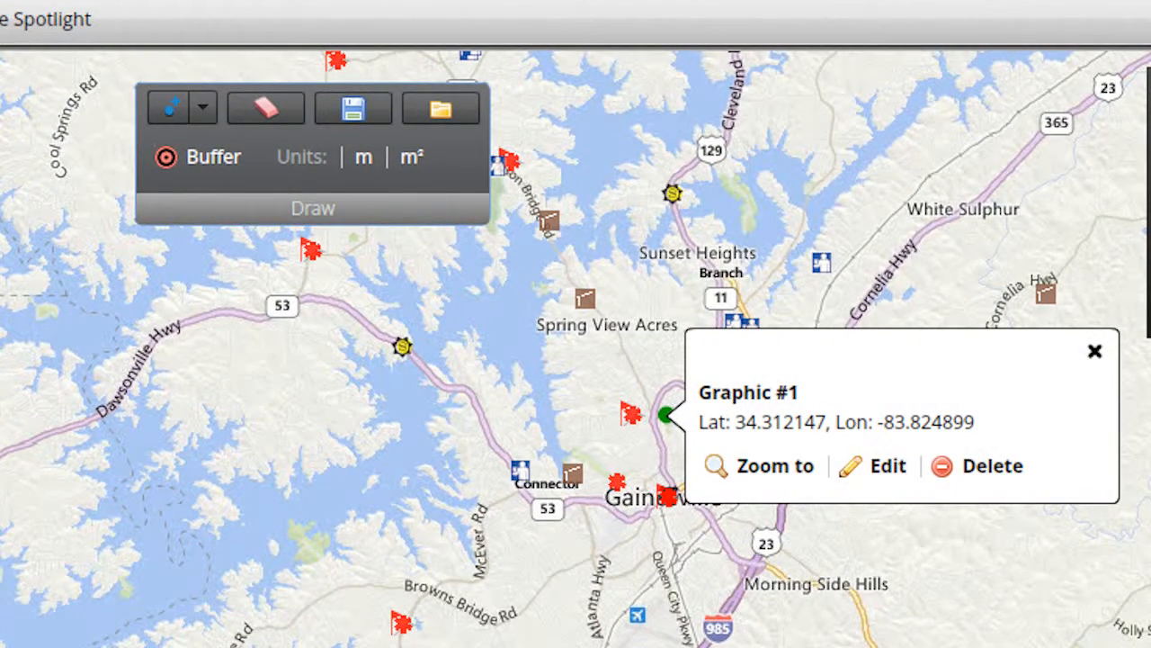
click(992, 466)
Place a point graphic just north of Gainesville and name it Gainesville Location 01.
click(202, 108)
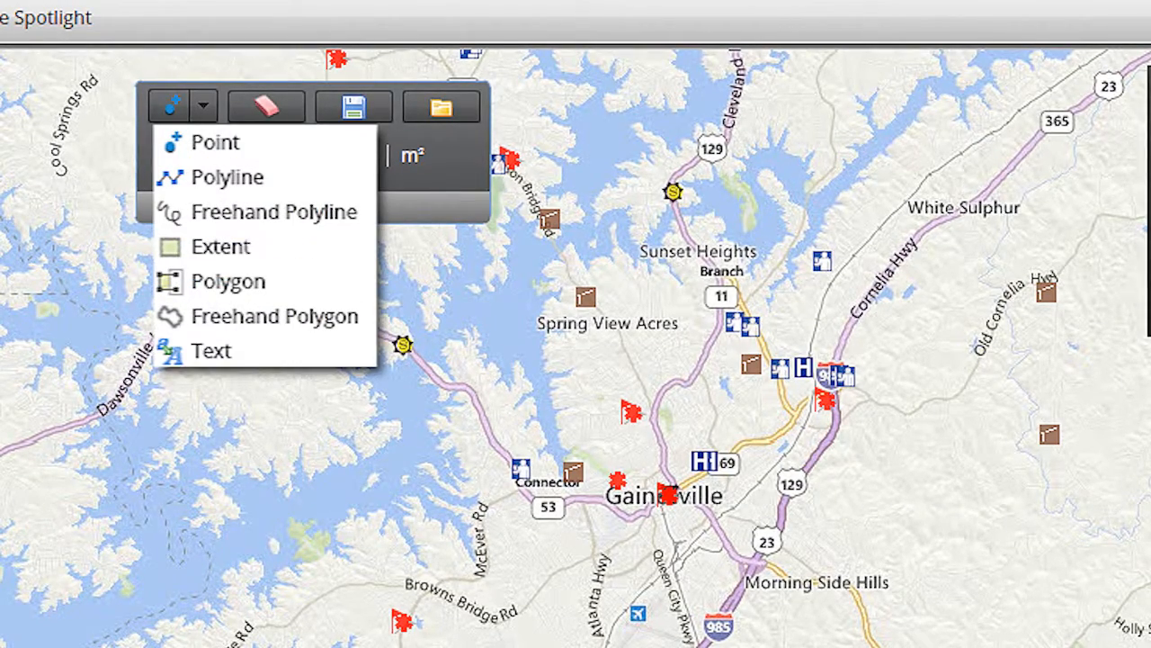
click(190, 147)
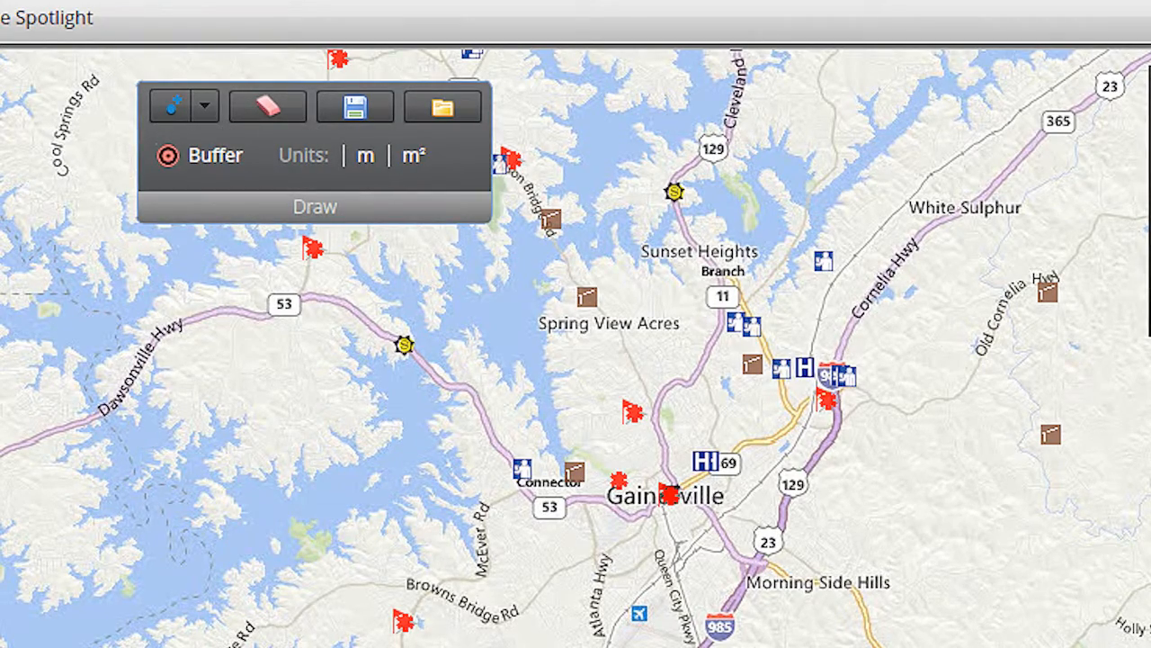
click(666, 412)
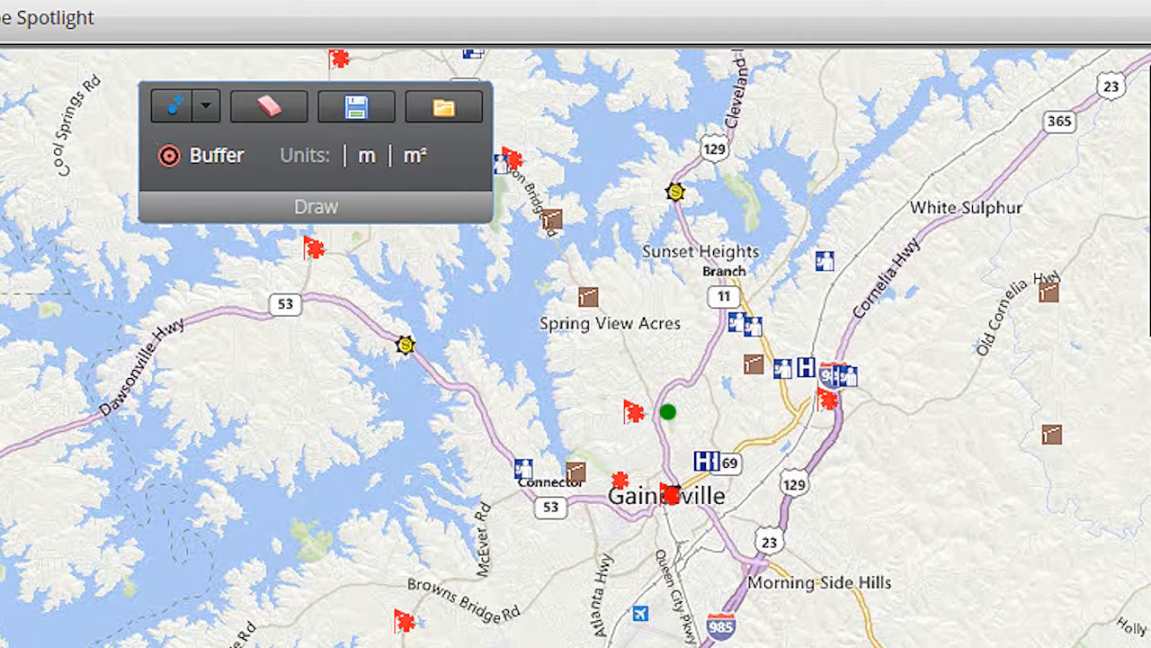
text(Gainesville Location 01)
key(Return)
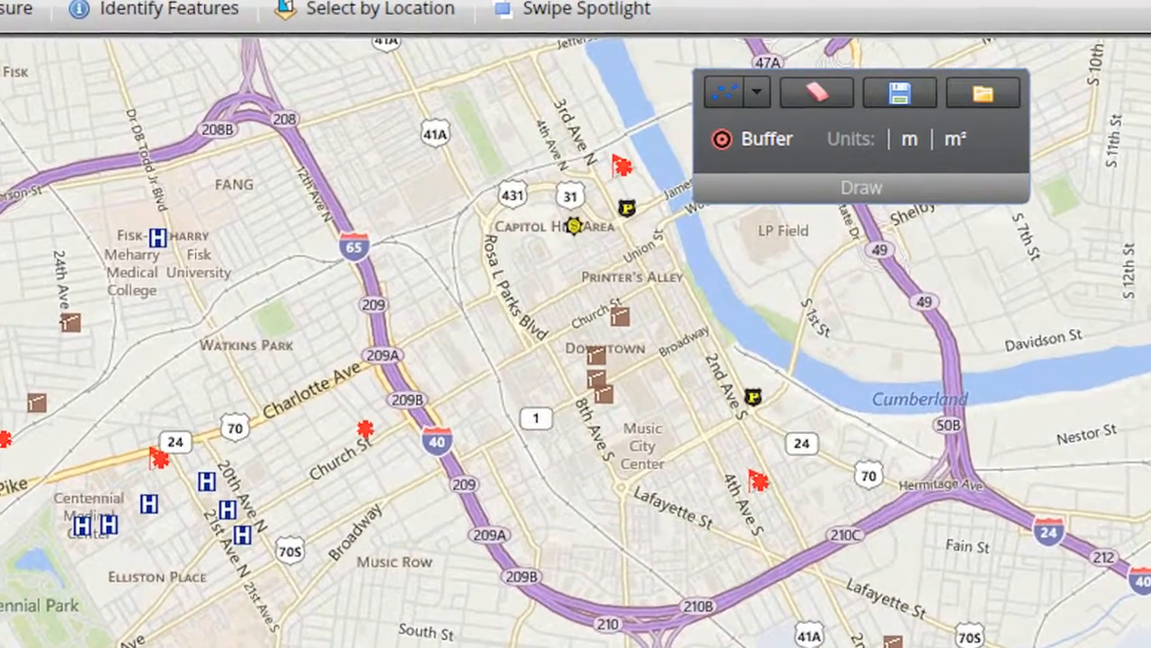
Draw a closed rectangular polyline between Interstate 65 and downtown Nashville, and clear all graphics.
click(763, 92)
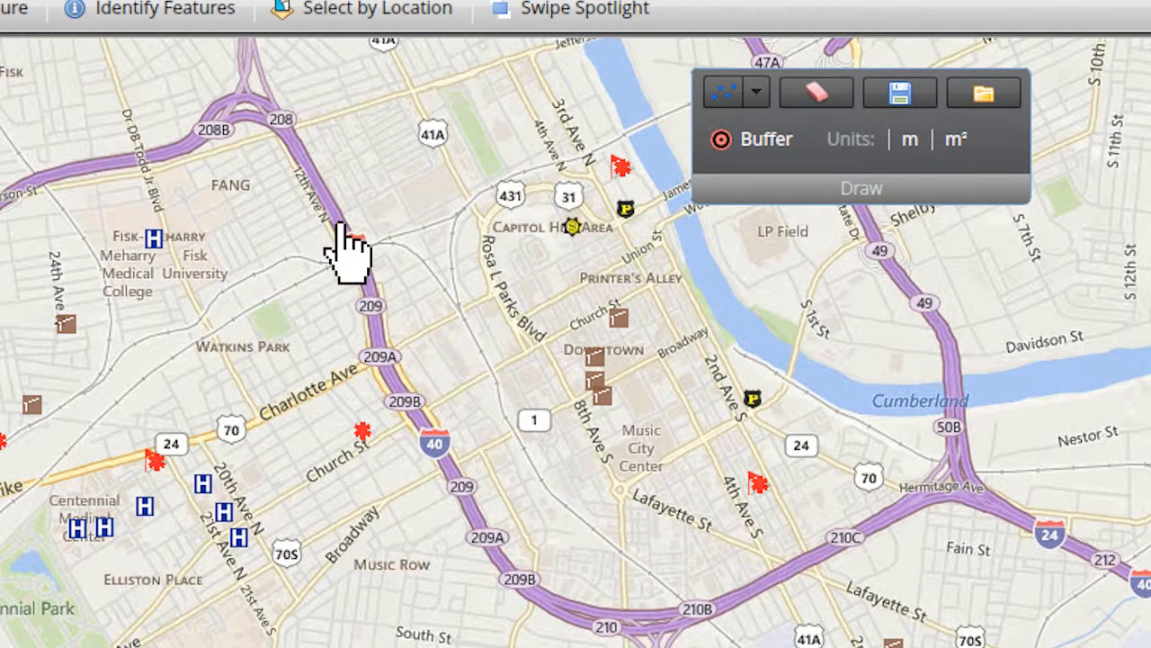
mouse_move(340, 225)
mouse_down()
mouse_move(341, 483)
mouse_move(598, 479)
mouse_move(598, 223)
mouse_move(340, 224)
mouse_up()
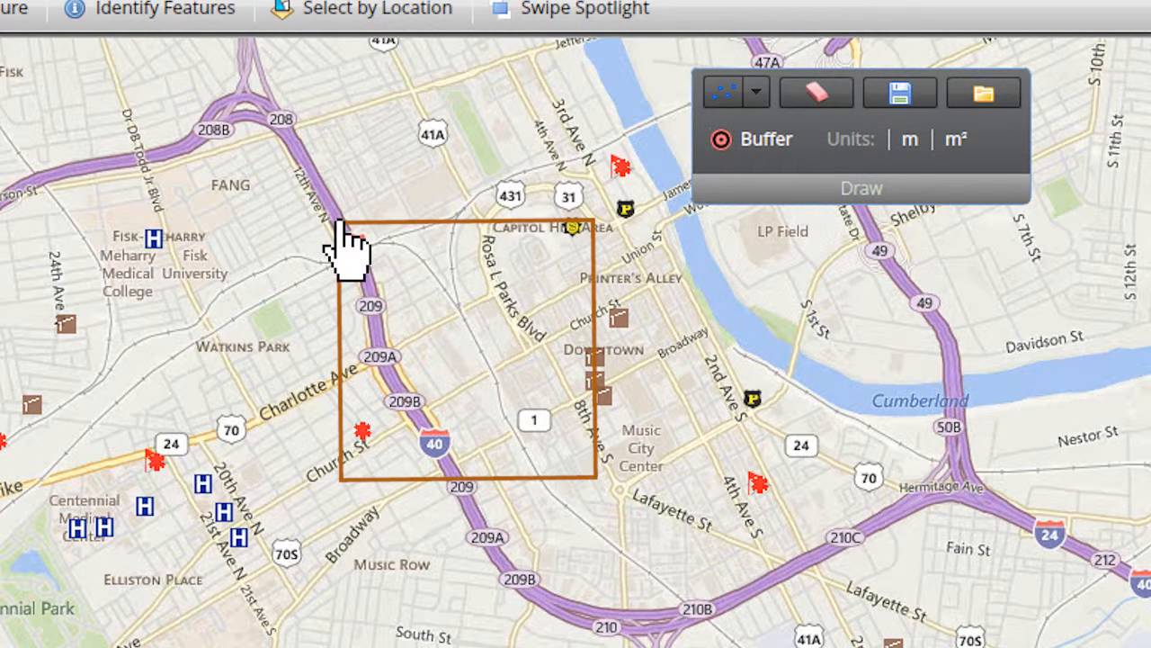
click(816, 94)
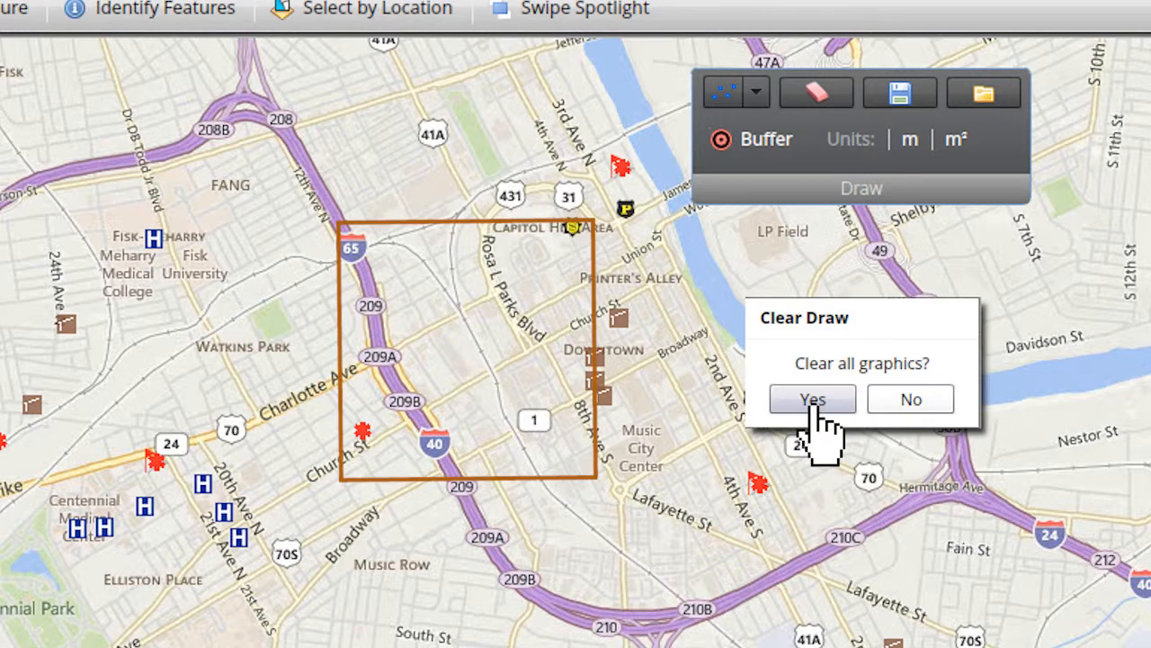
click(813, 401)
Draw a freehand polyline loop around downtown Nashville from Interstate 65 to 2nd Ave S, and clear all graphics.
click(756, 91)
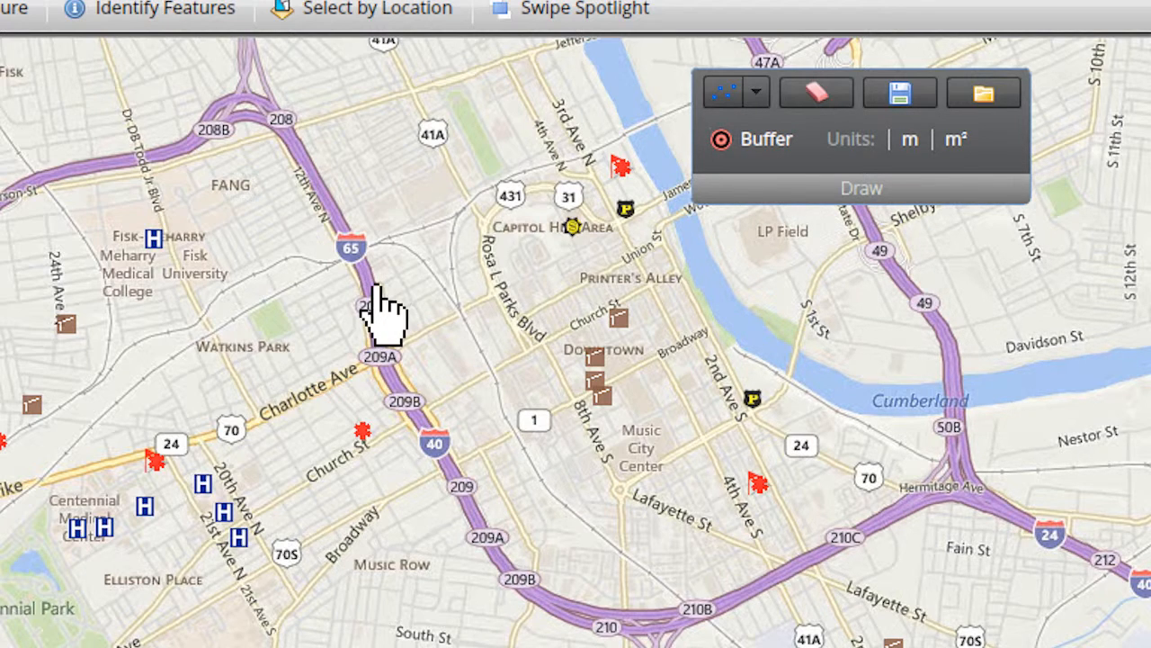
mouse_move(376, 297)
mouse_down()
mouse_move(506, 458)
mouse_move(699, 329)
mouse_move(380, 303)
mouse_move(376, 291)
mouse_up()
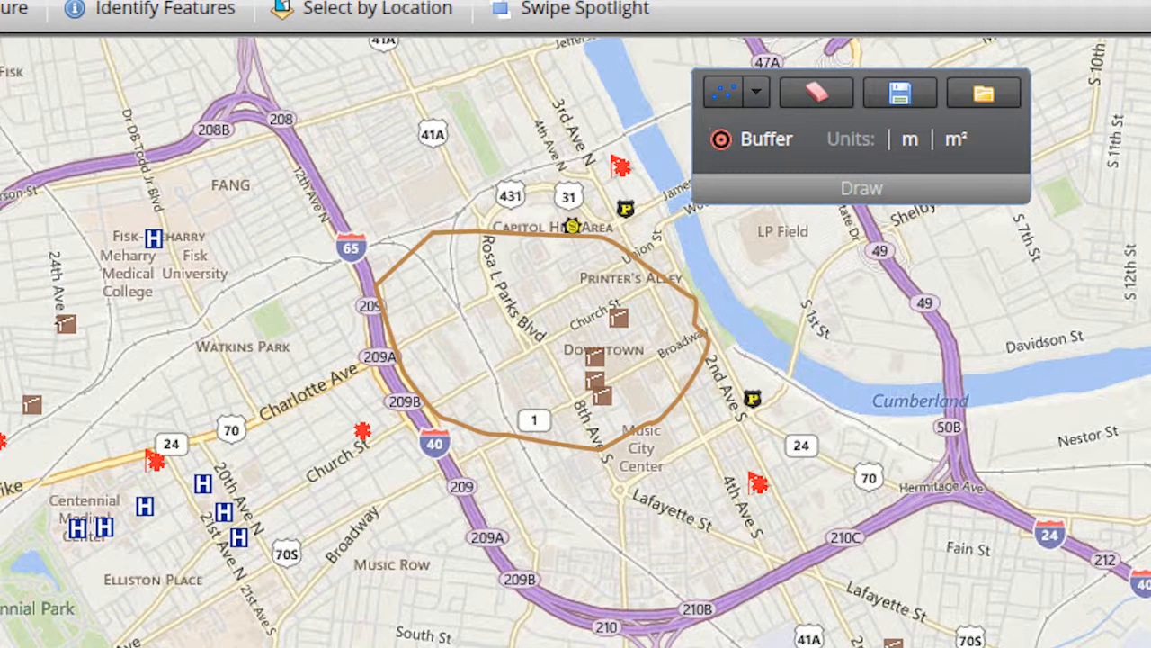
click(819, 103)
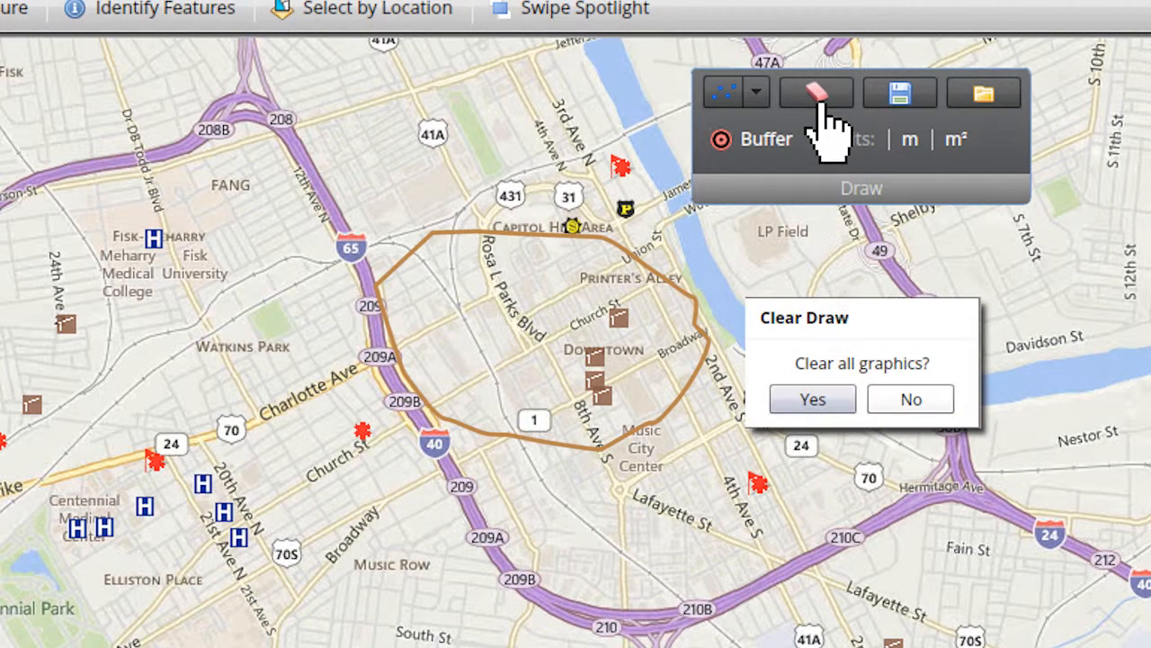
click(814, 400)
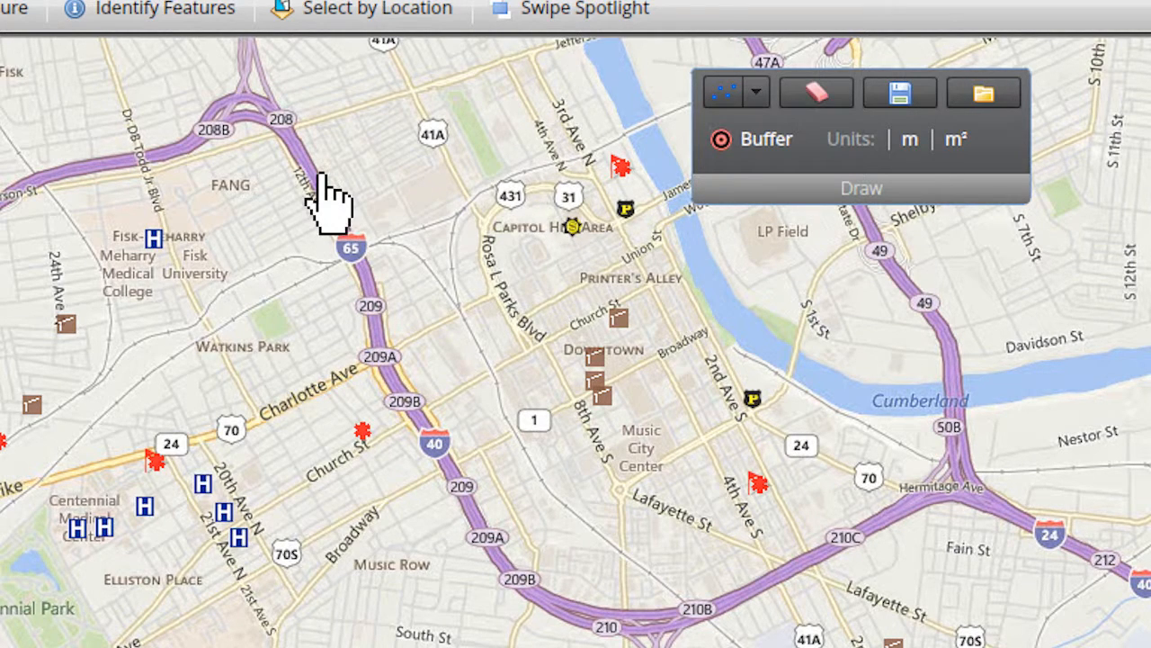
Draw an extent rectangle from Interstate 65 across the Capitol Hill area and change its symbol to the solid red fill.
drag(317, 171, 620, 383)
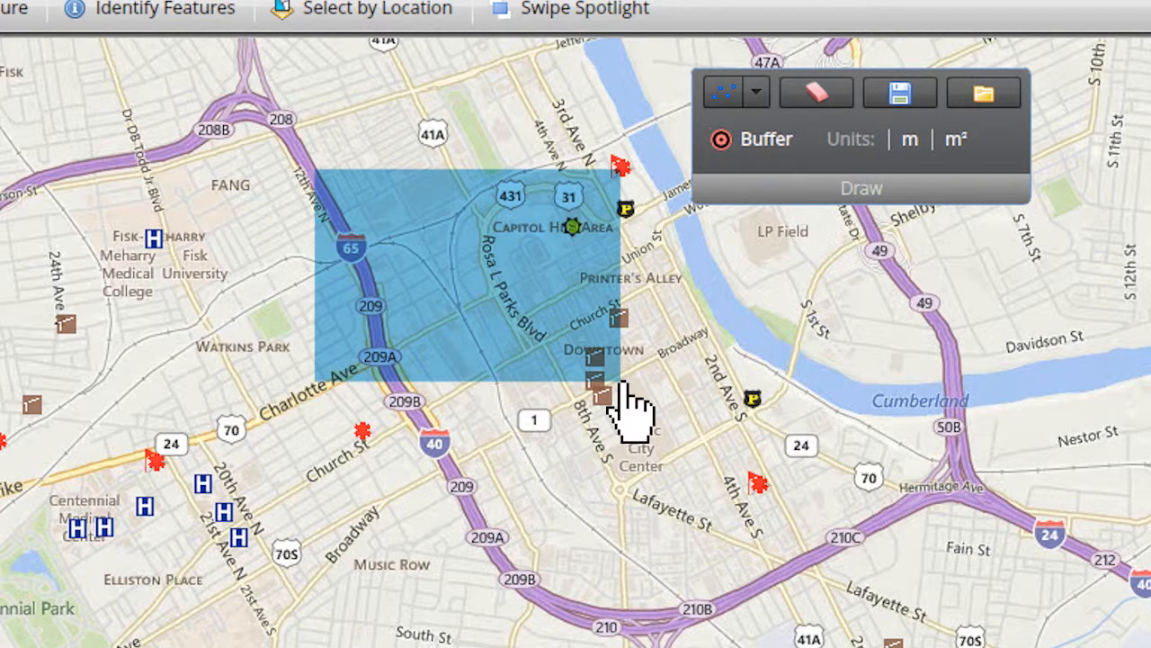
click(552, 322)
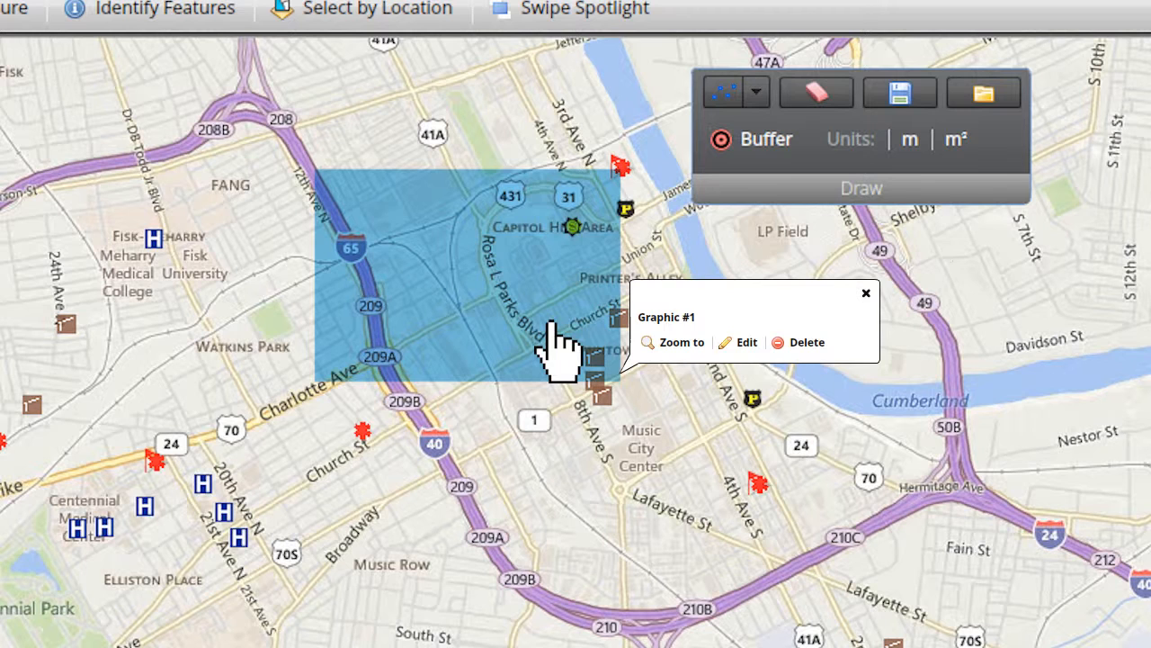
click(745, 351)
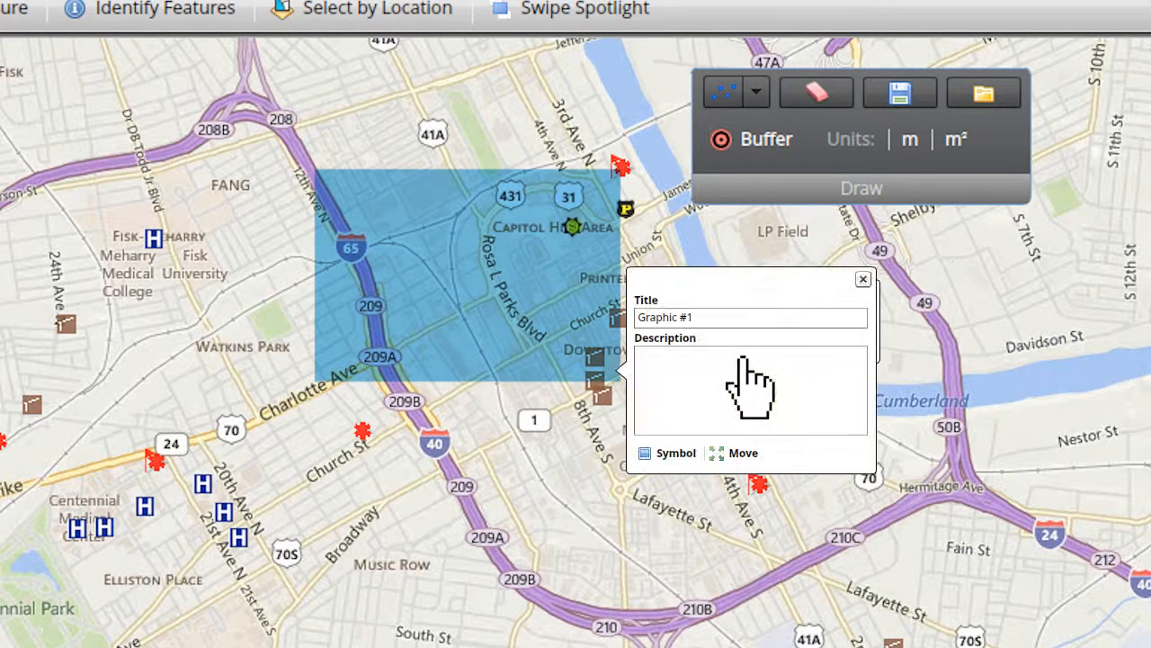
click(675, 454)
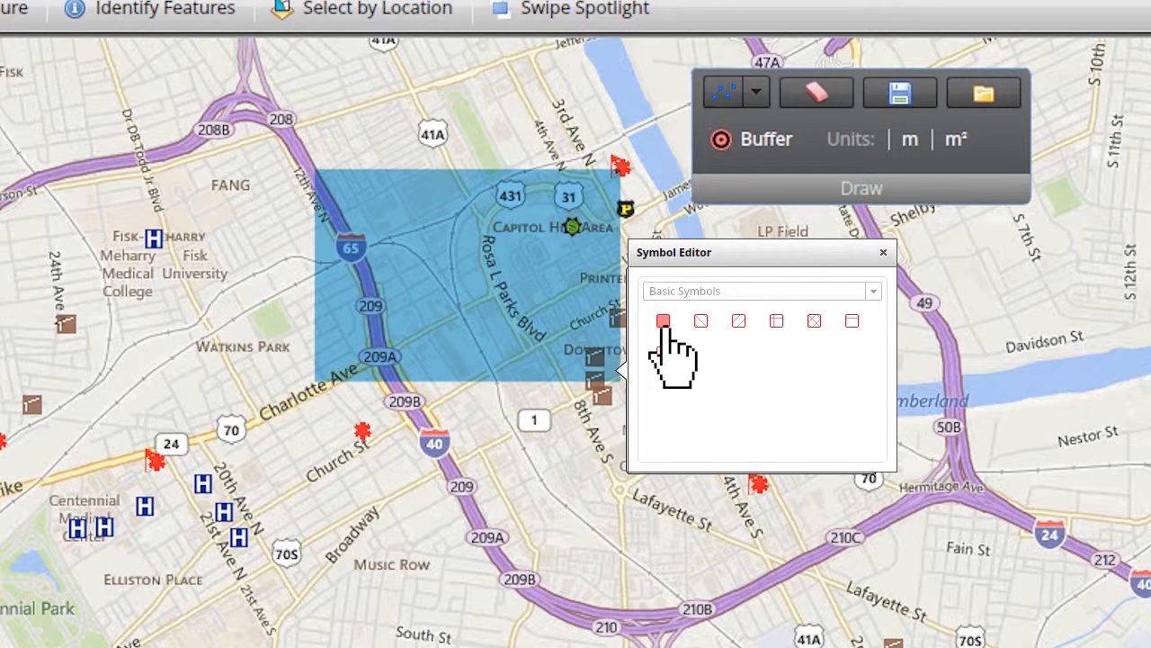
click(884, 253)
click(869, 274)
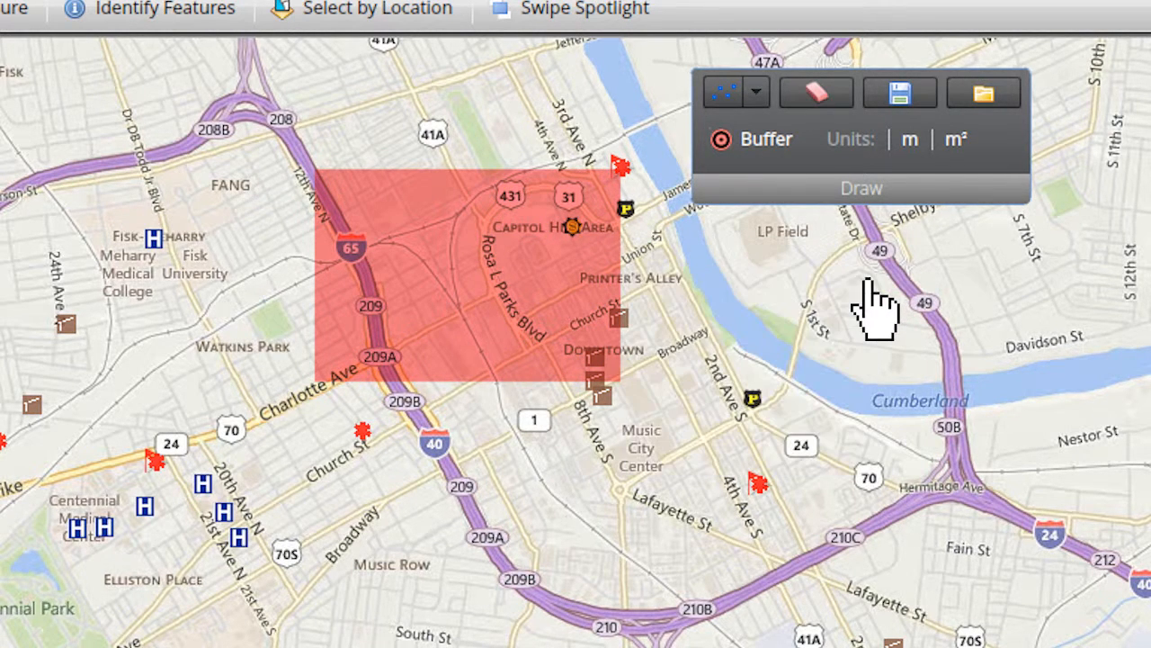
Clear the red extent rectangle from the map.
click(817, 93)
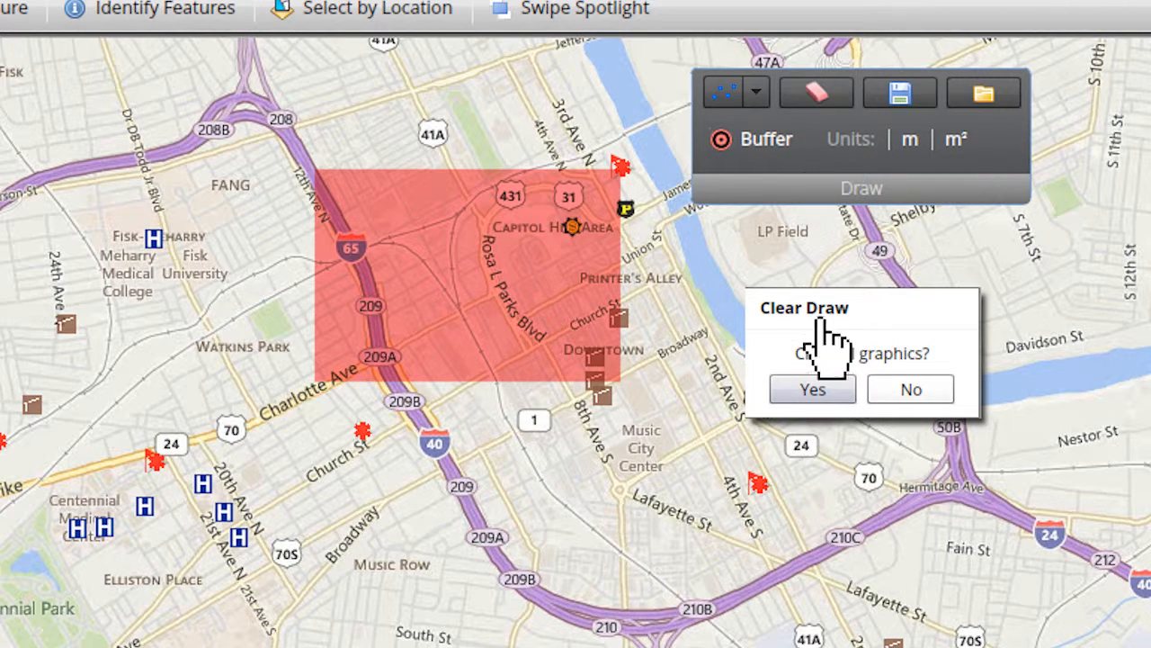
click(820, 388)
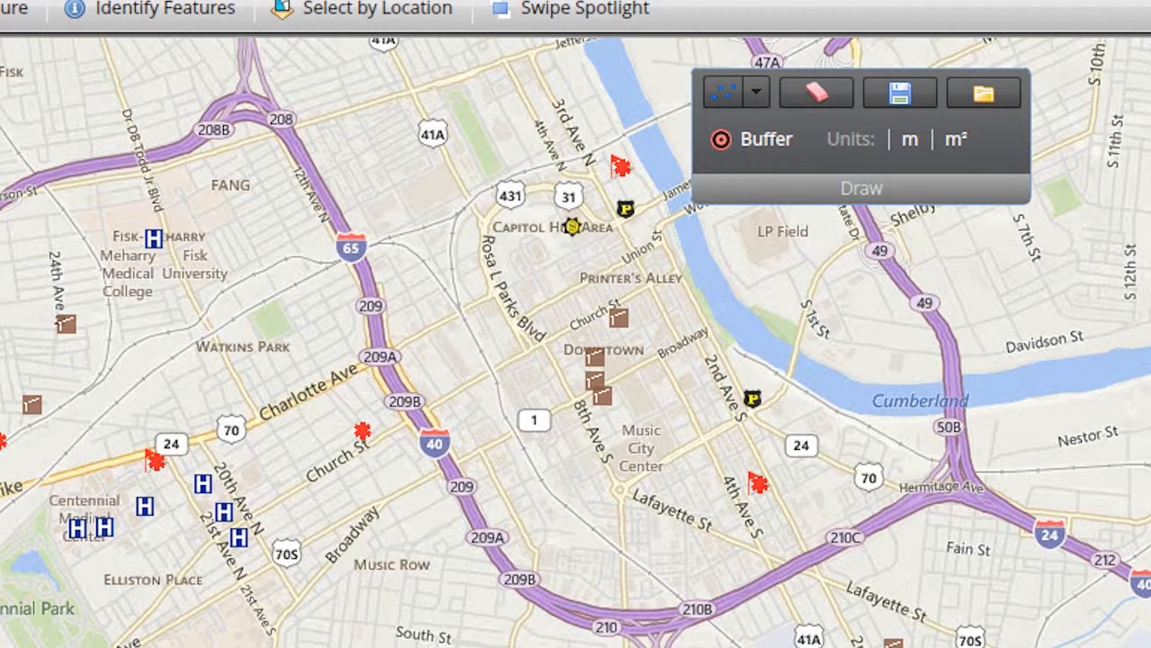
Draw a polygon with corners near Interstate 65, Broadway and 4th Ave S, and clear all graphics.
click(756, 92)
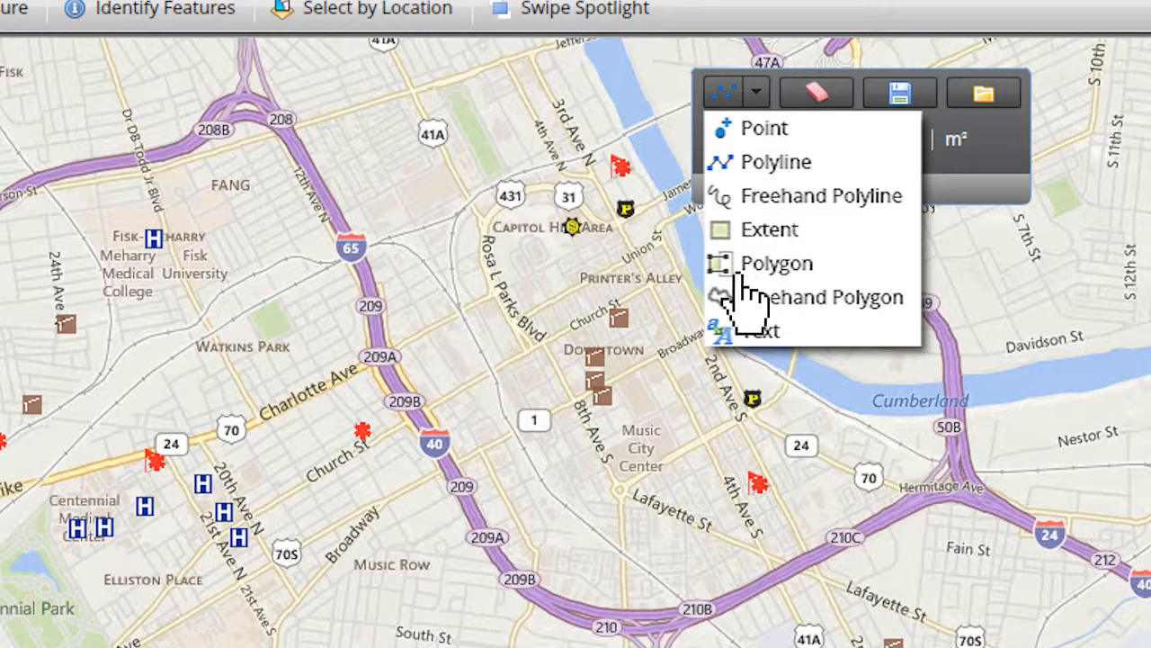
click(346, 261)
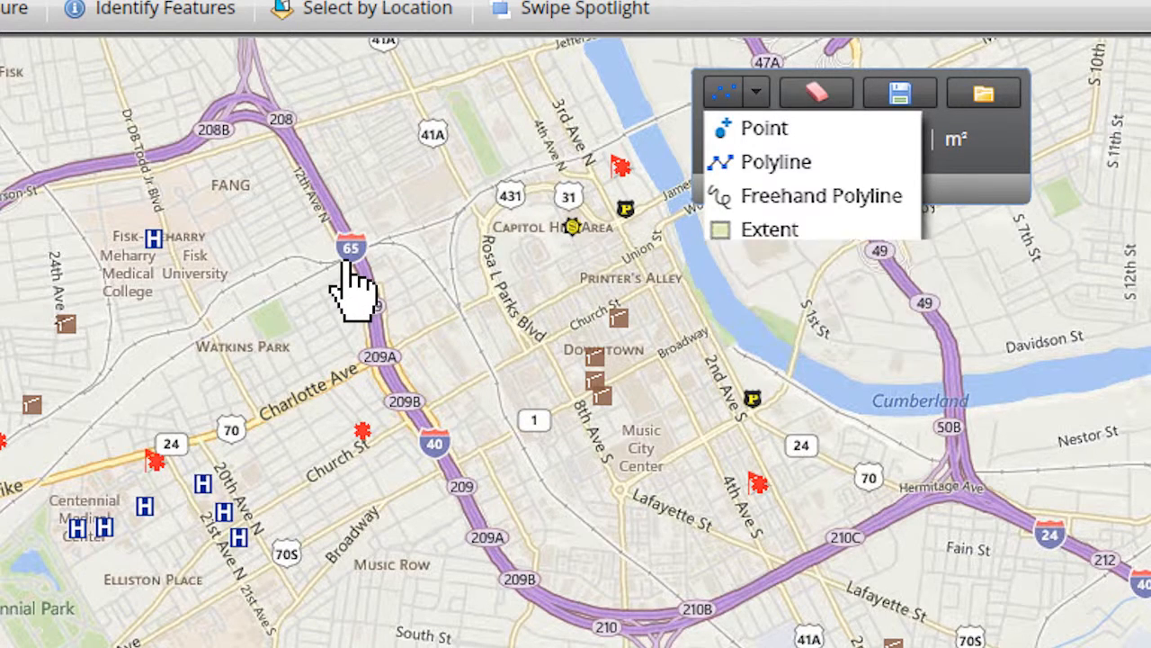
click(367, 529)
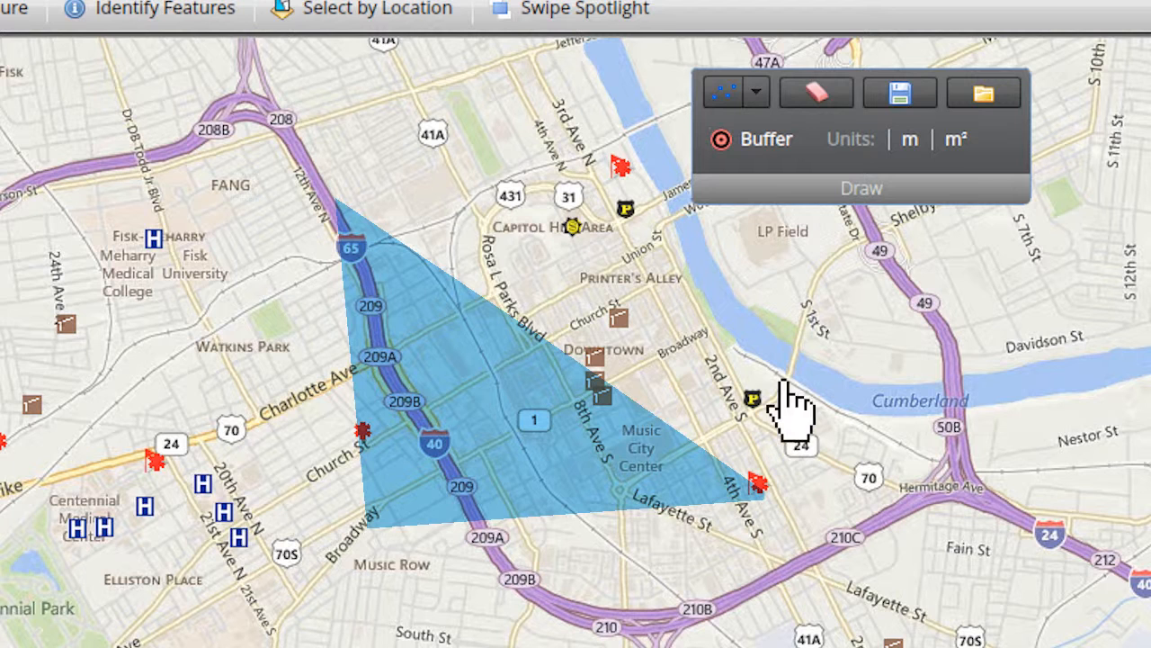
click(819, 101)
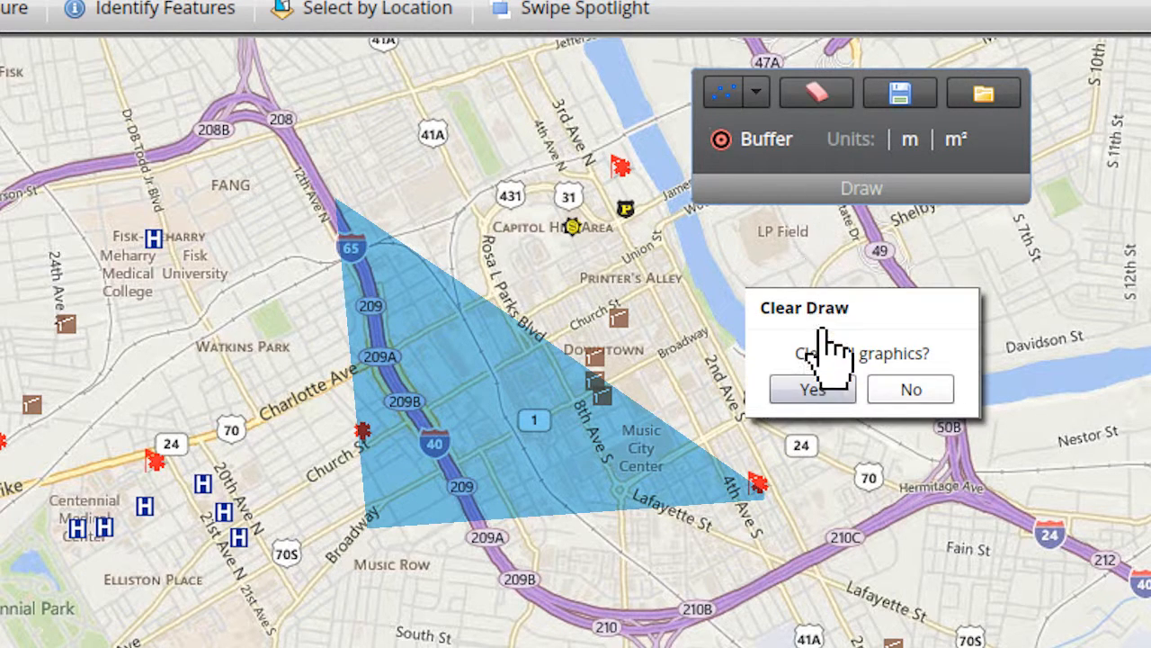
click(820, 389)
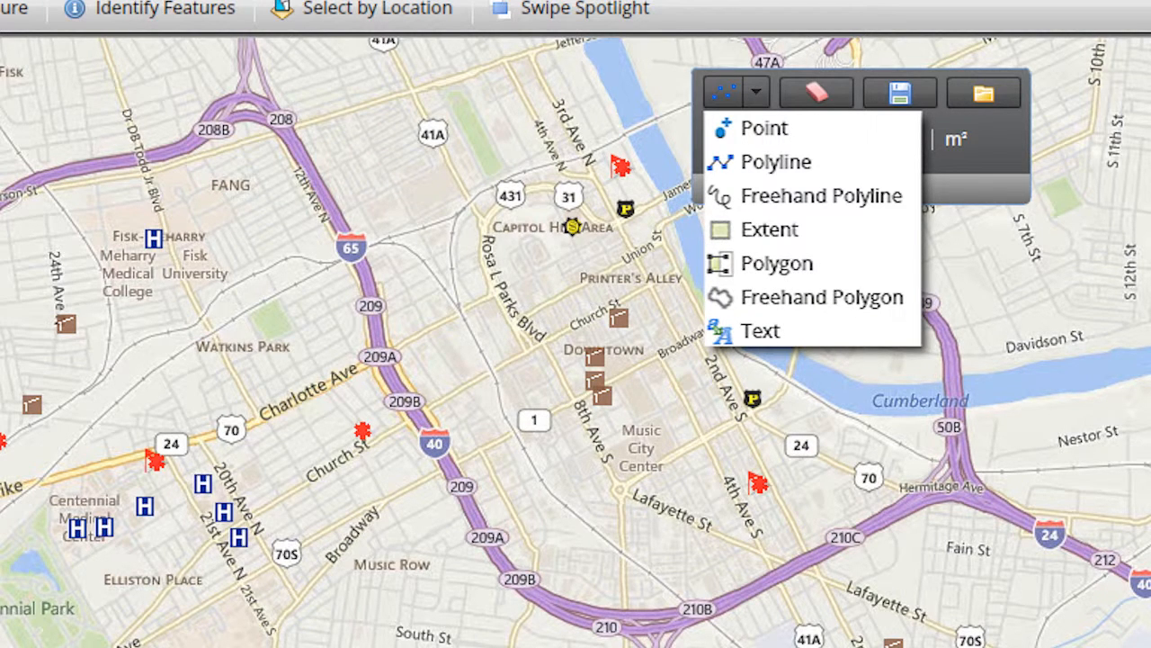
Draw a freehand polygon covering the area from Fang across Interstate 65 to Capitol Hill and downtown.
click(786, 306)
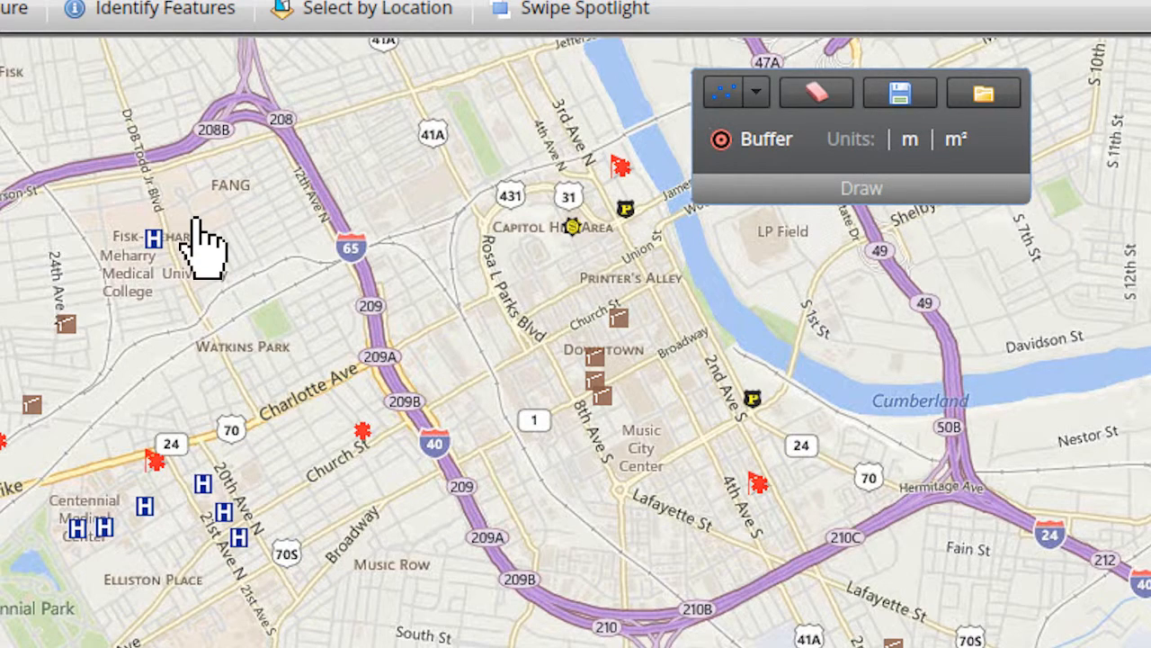
mouse_move(196, 218)
mouse_down()
mouse_move(367, 452)
mouse_move(545, 399)
mouse_move(617, 259)
mouse_move(395, 160)
mouse_move(203, 220)
mouse_up()
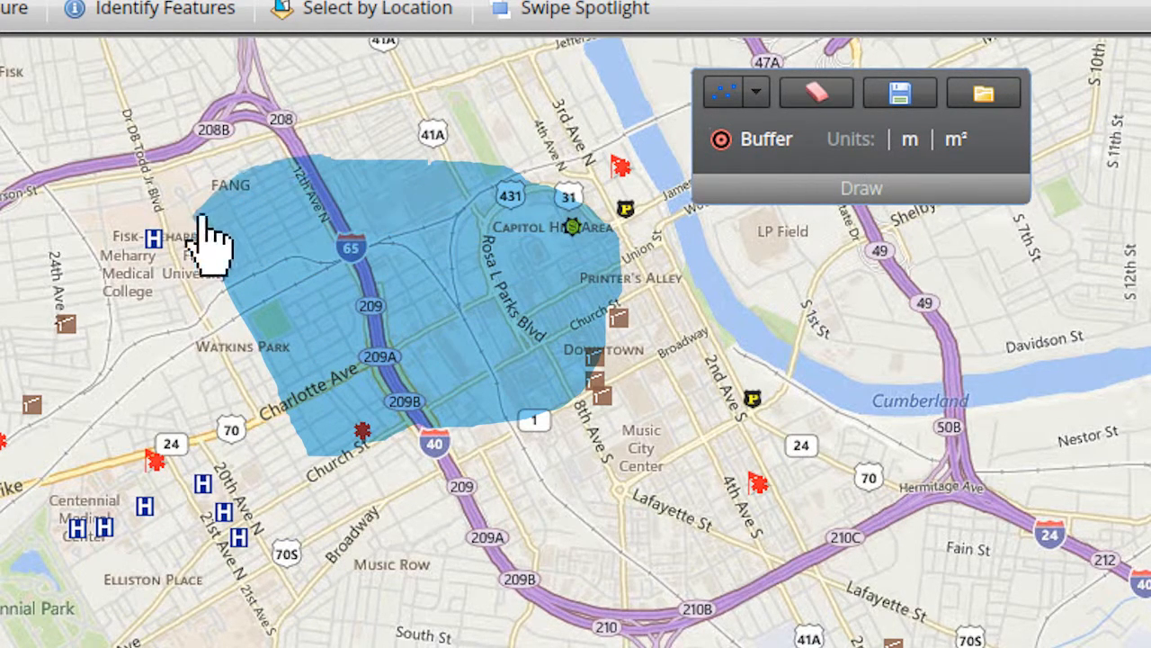
Clear the freehand polygon from the map.
click(816, 91)
click(815, 390)
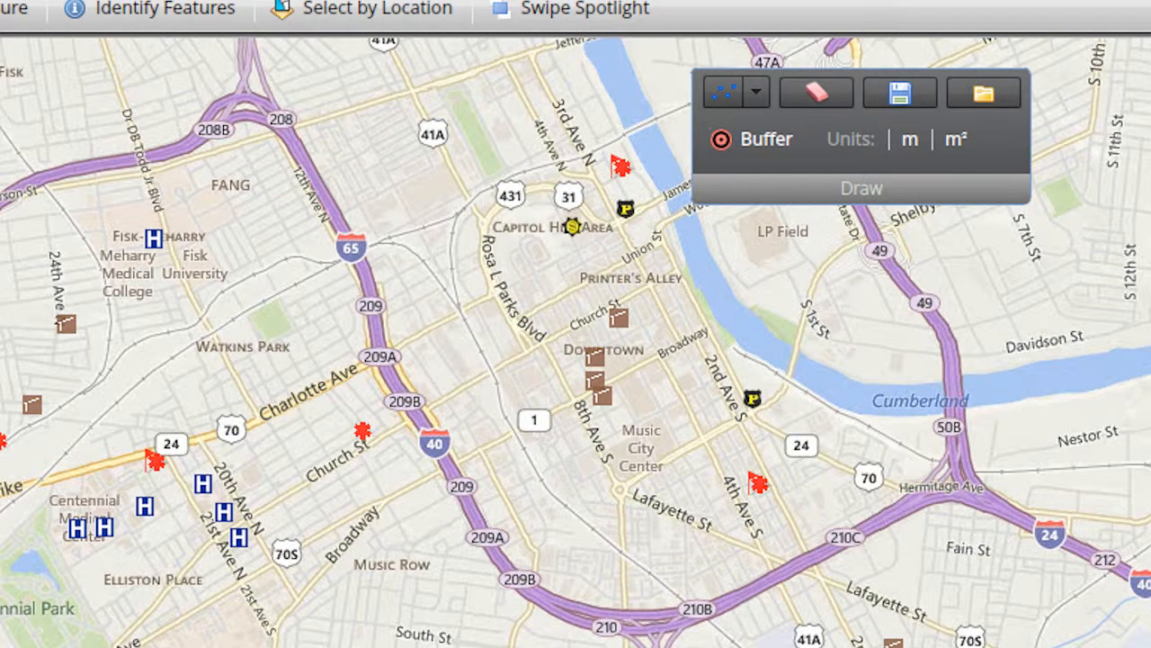
Add the text label "Distribution Point for Ice and Water" between Watkins Park and Downtown, and clear all graphics.
click(756, 92)
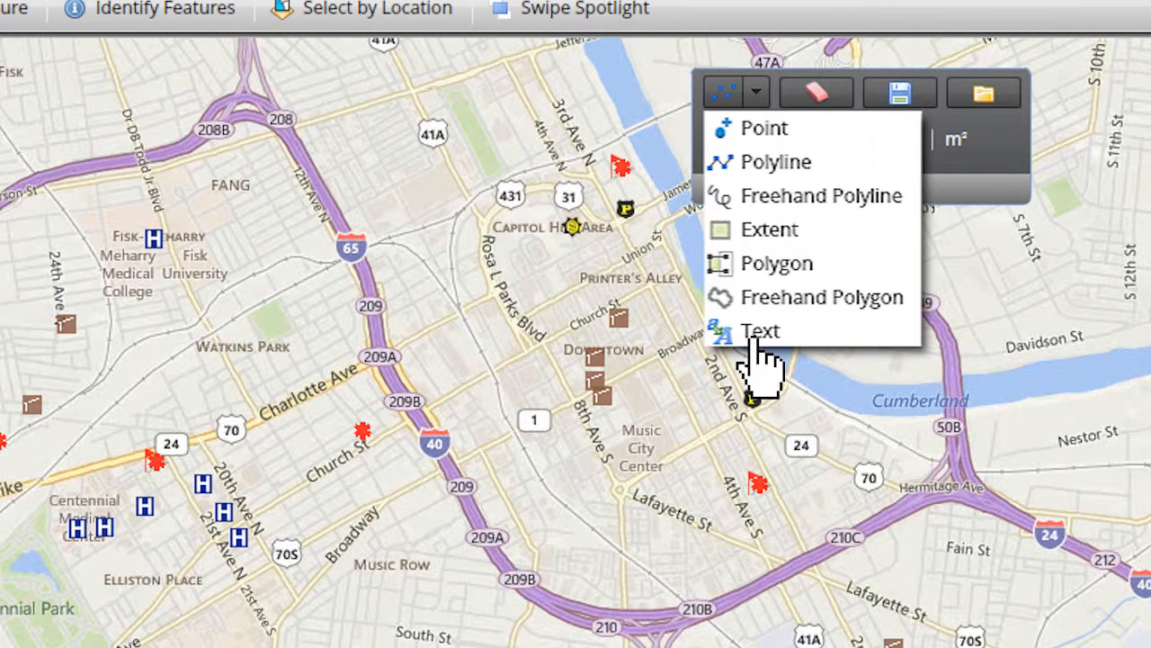
click(475, 342)
click(611, 371)
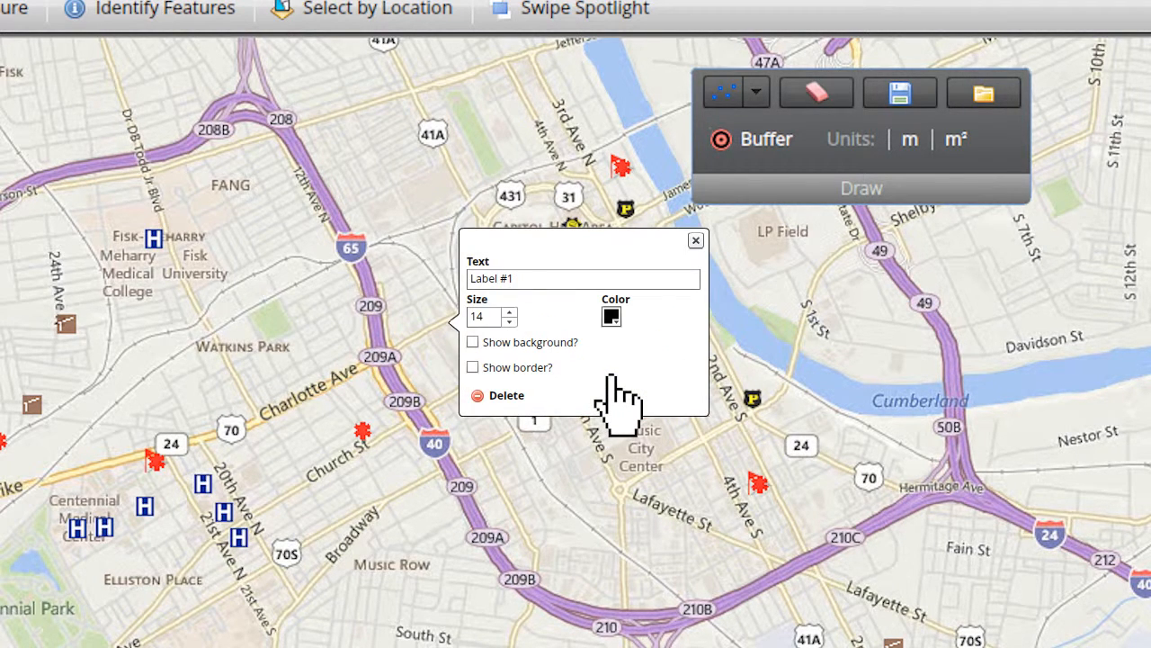
click(696, 242)
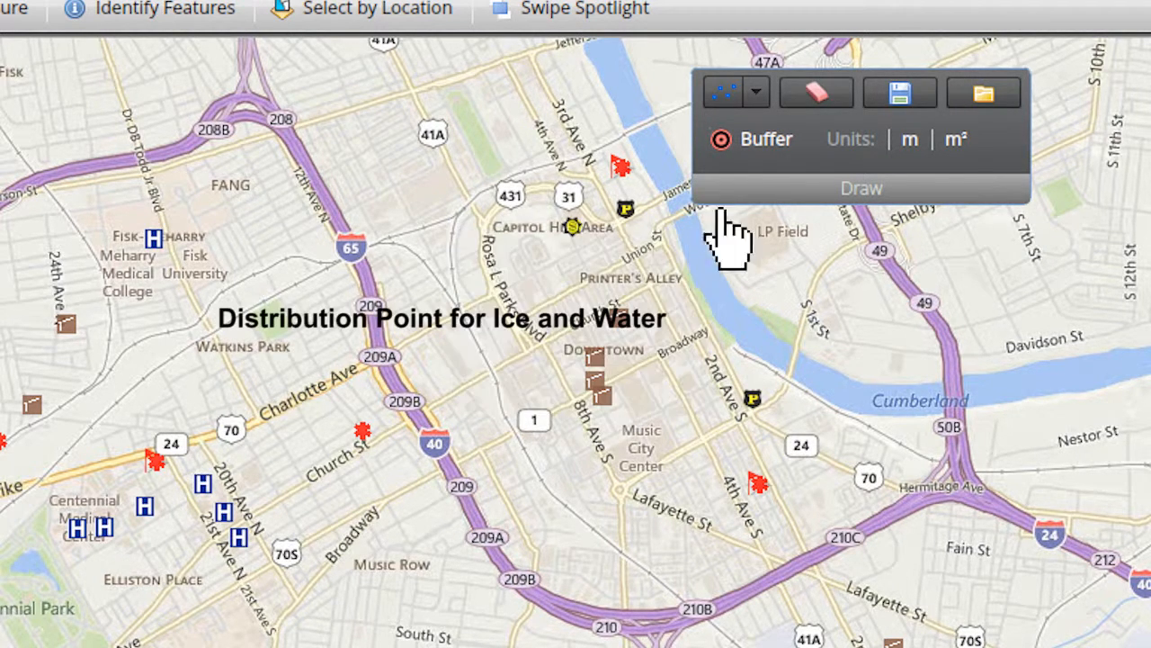
click(816, 93)
click(813, 389)
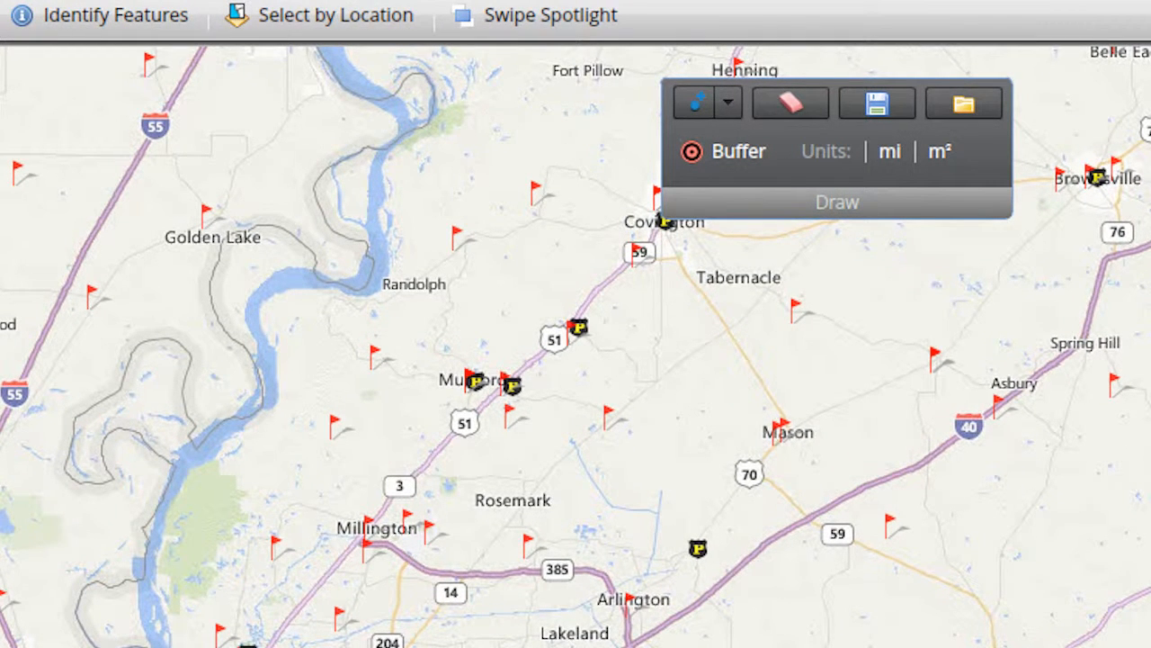
Place a point just south of Munford and buffer it with a distance of 5 miles and 3 rings.
click(728, 102)
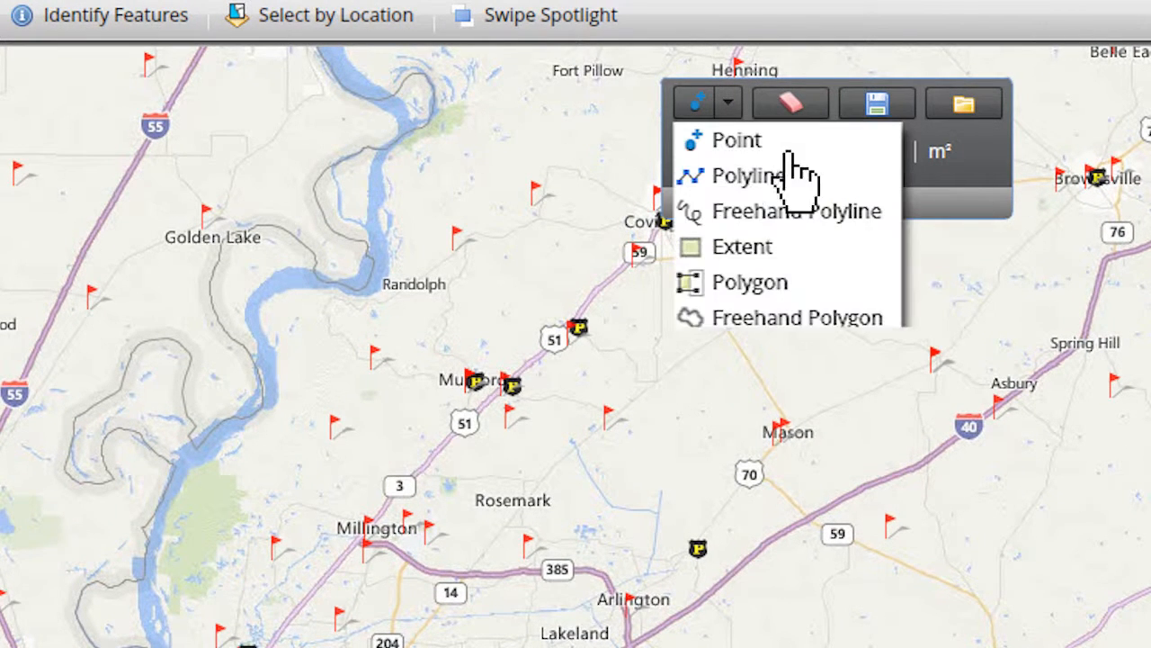
click(735, 151)
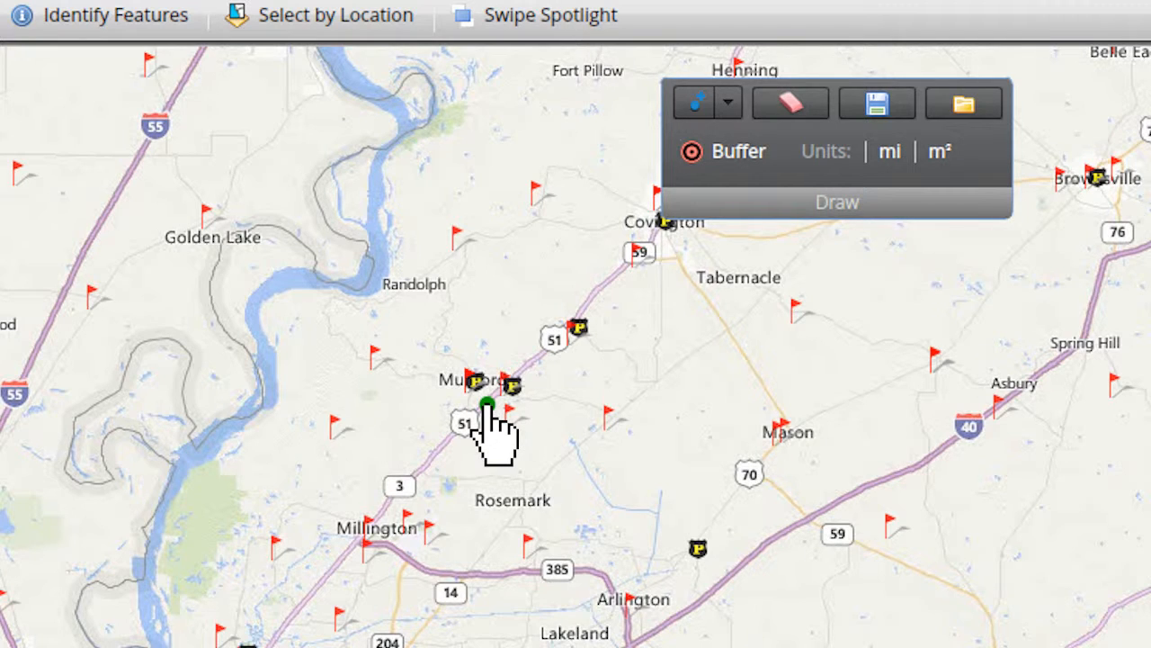
click(724, 153)
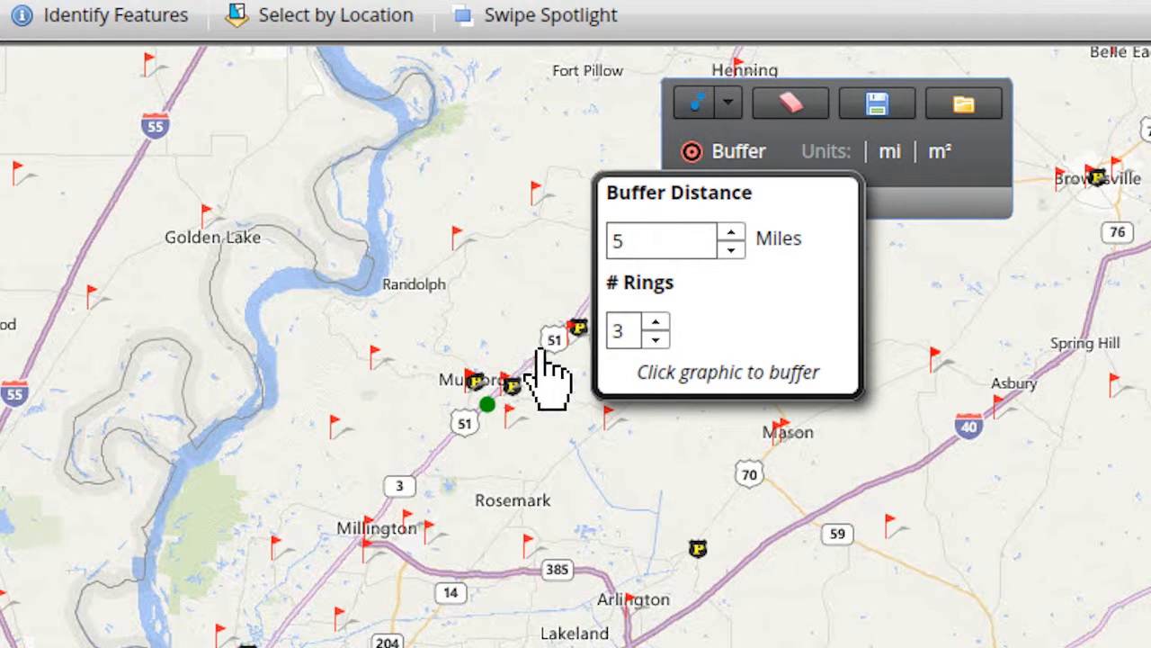
click(485, 405)
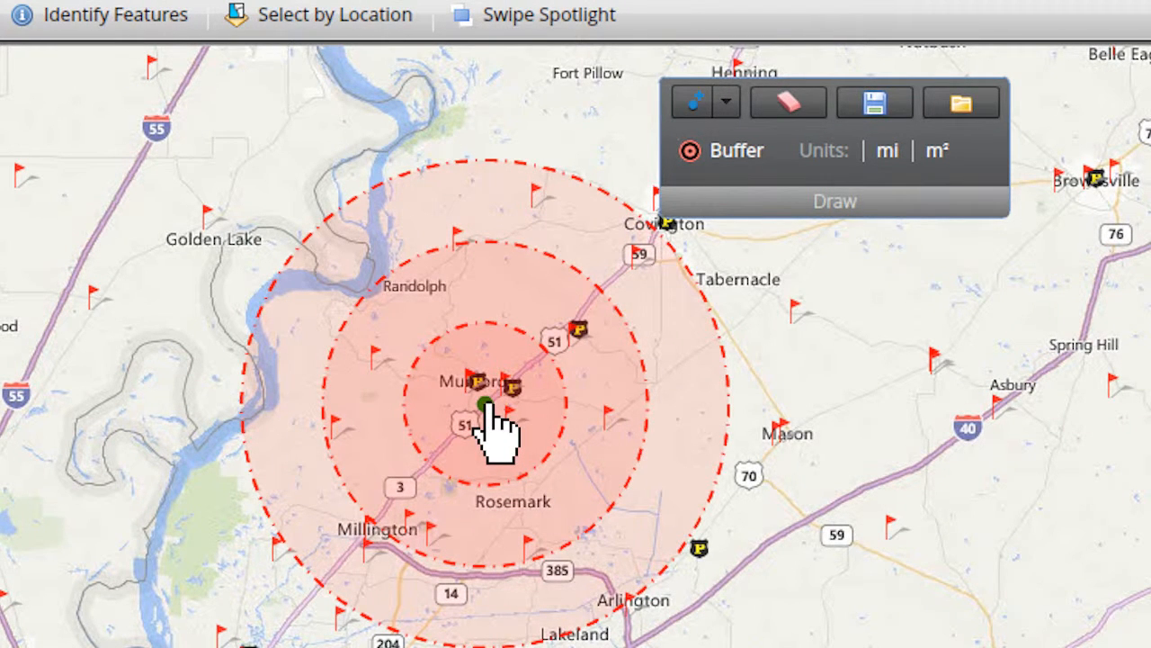
Clear the point and its buffer rings from the map.
click(788, 104)
click(818, 389)
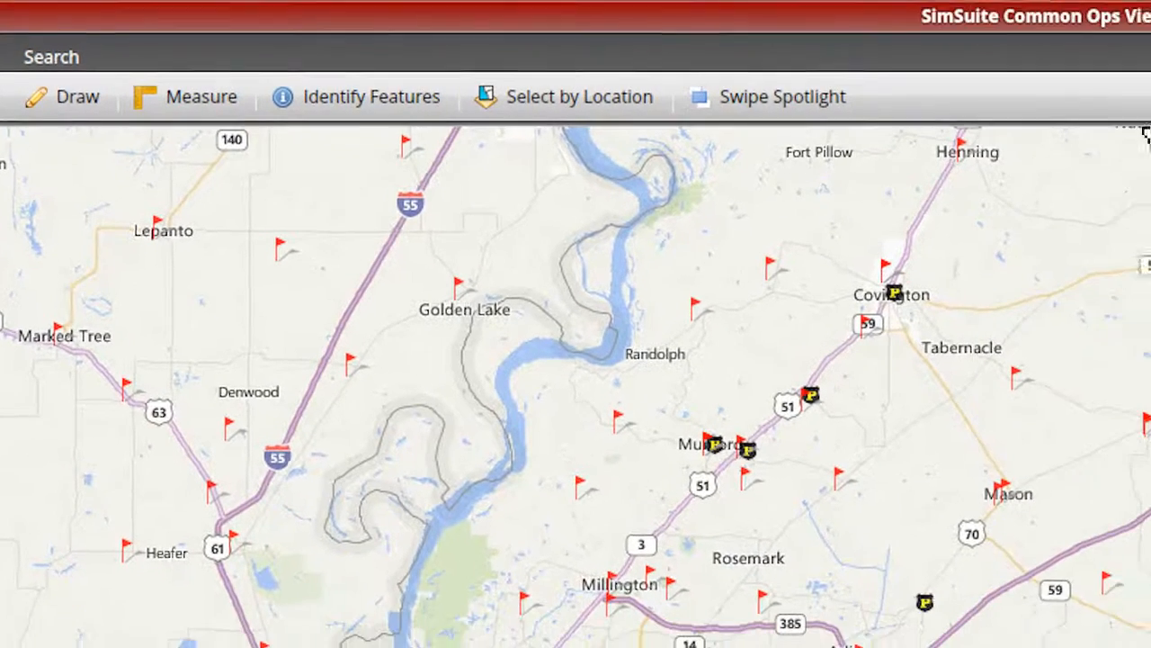
Measure the perimeter and area of a rectangular extent from Randolph to northeast of Rosemark, and clear the measurement.
click(184, 104)
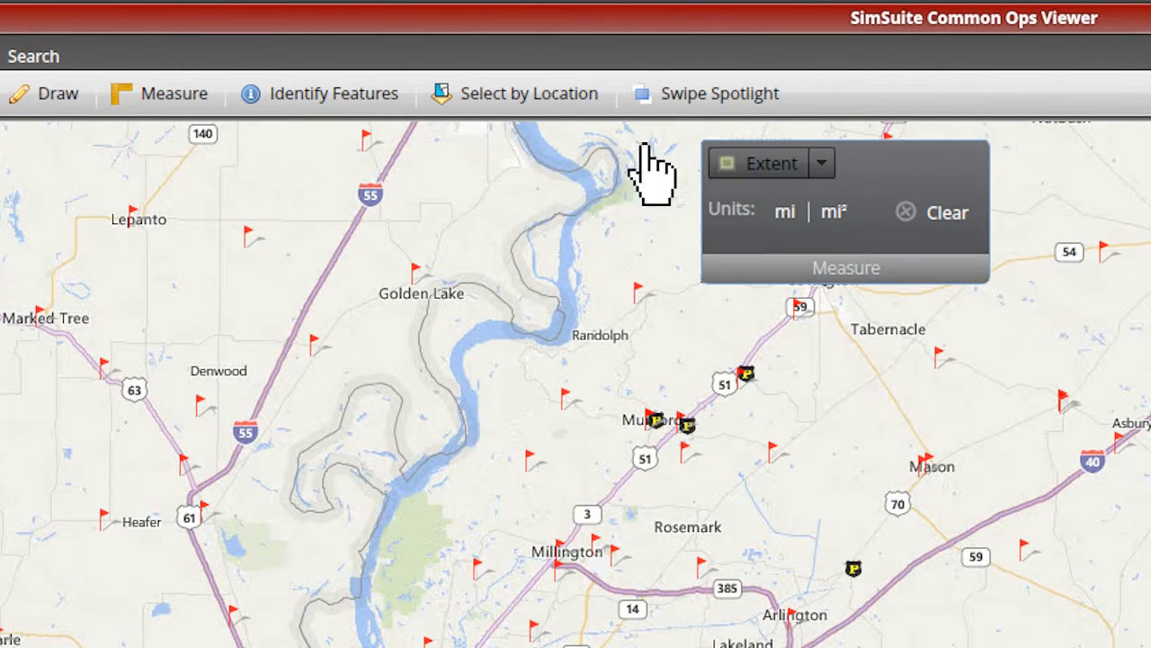
click(821, 164)
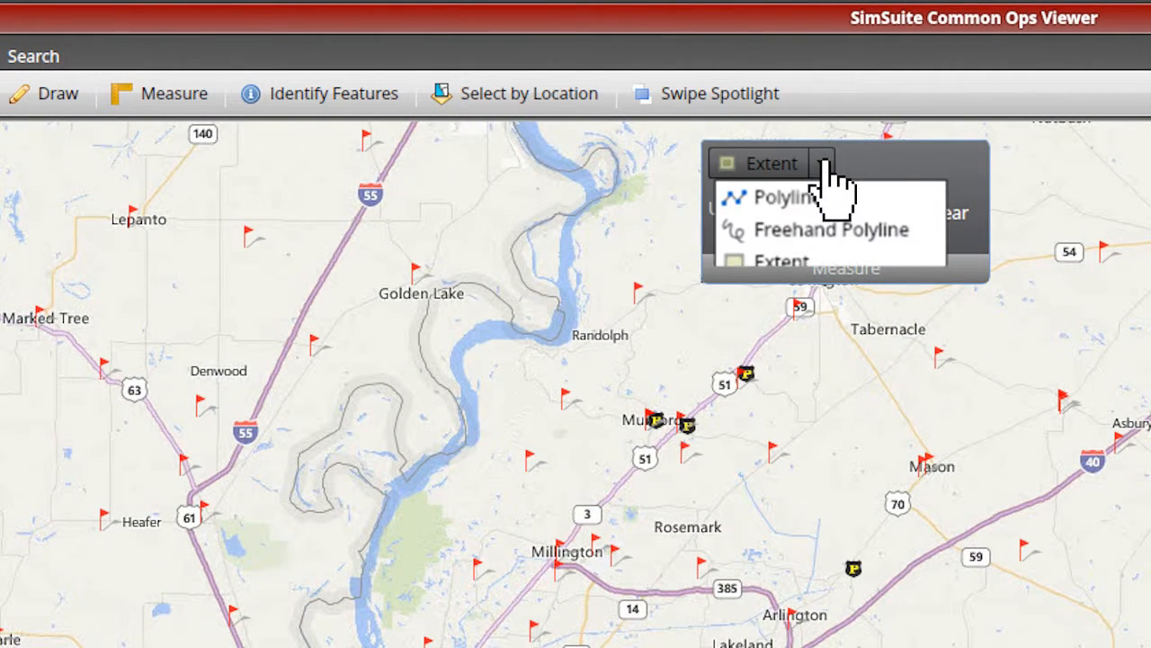
click(771, 270)
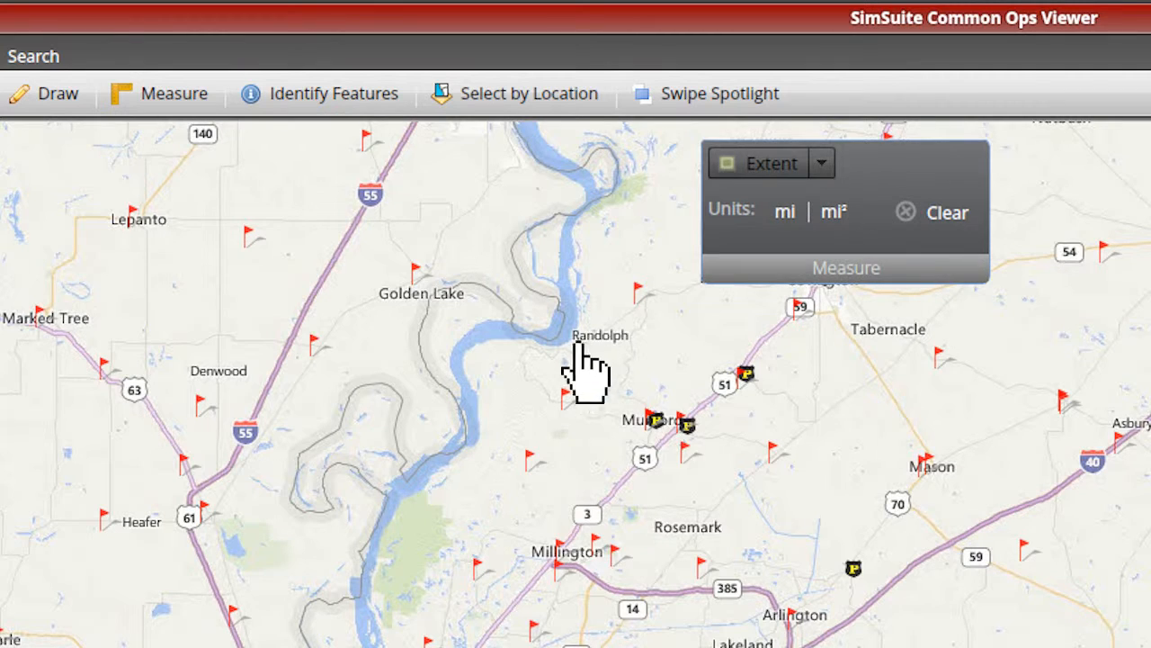
drag(583, 360, 788, 504)
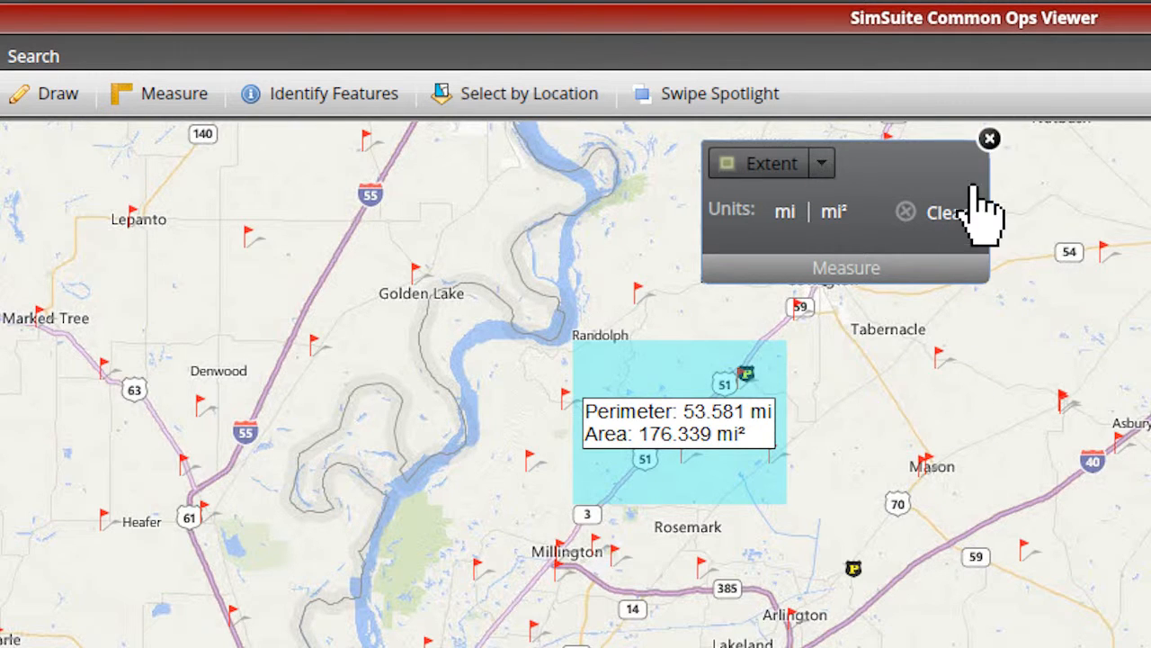
click(961, 213)
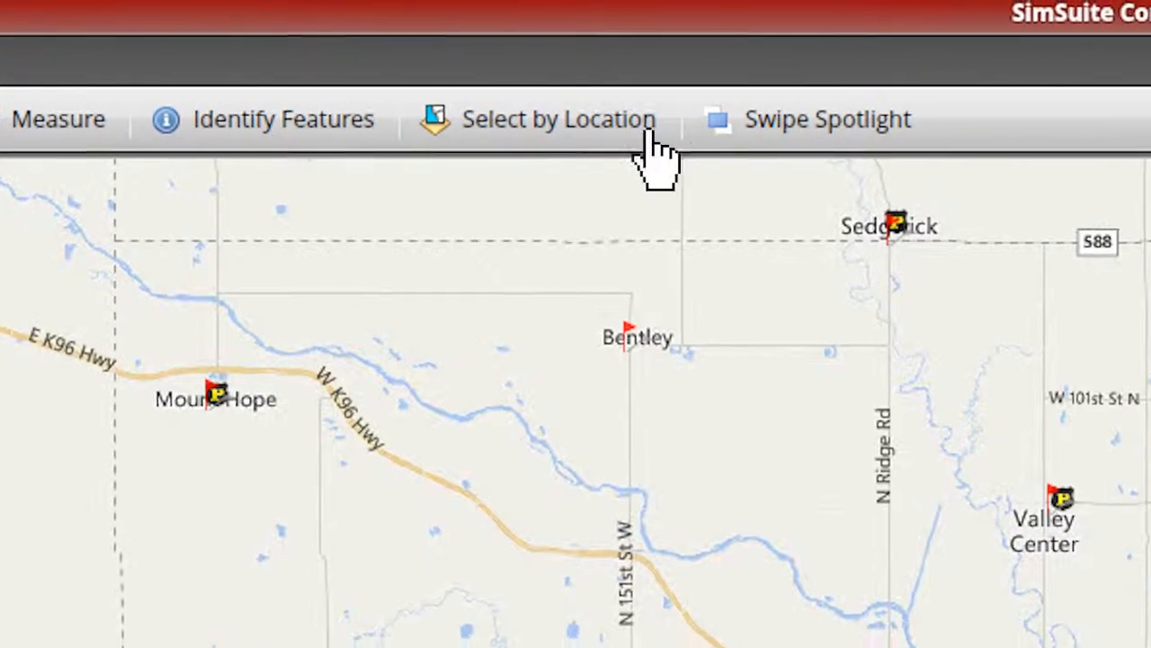
Identify the police station at Park City with a tolerance of 20 pixels, and close the identify results.
click(227, 126)
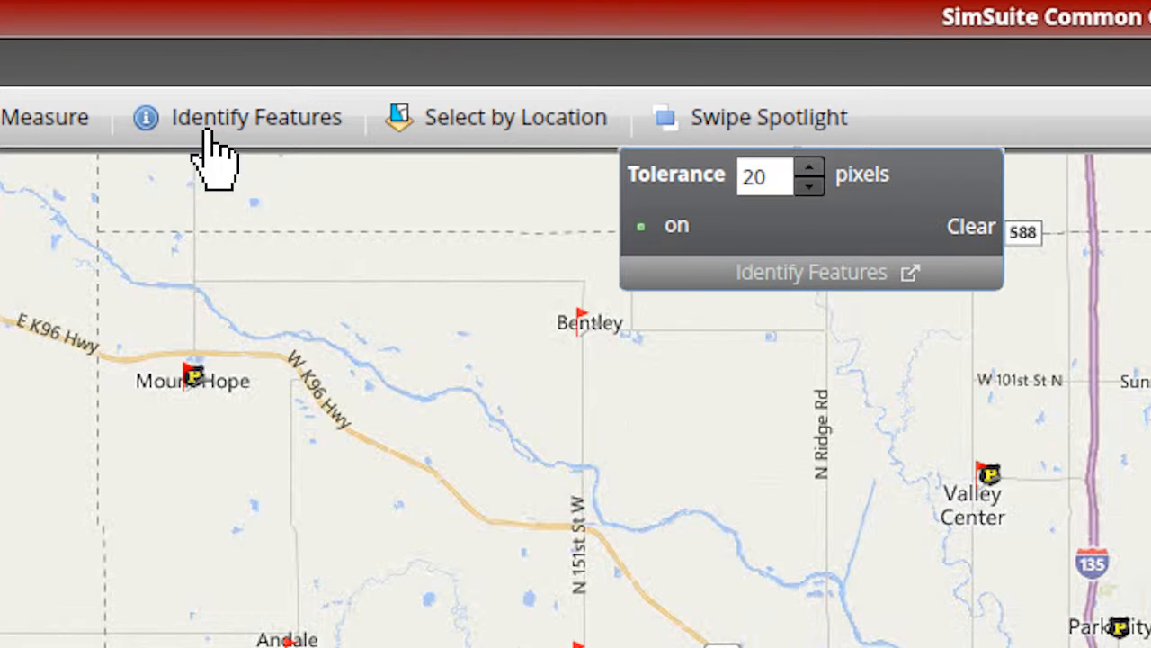
click(684, 226)
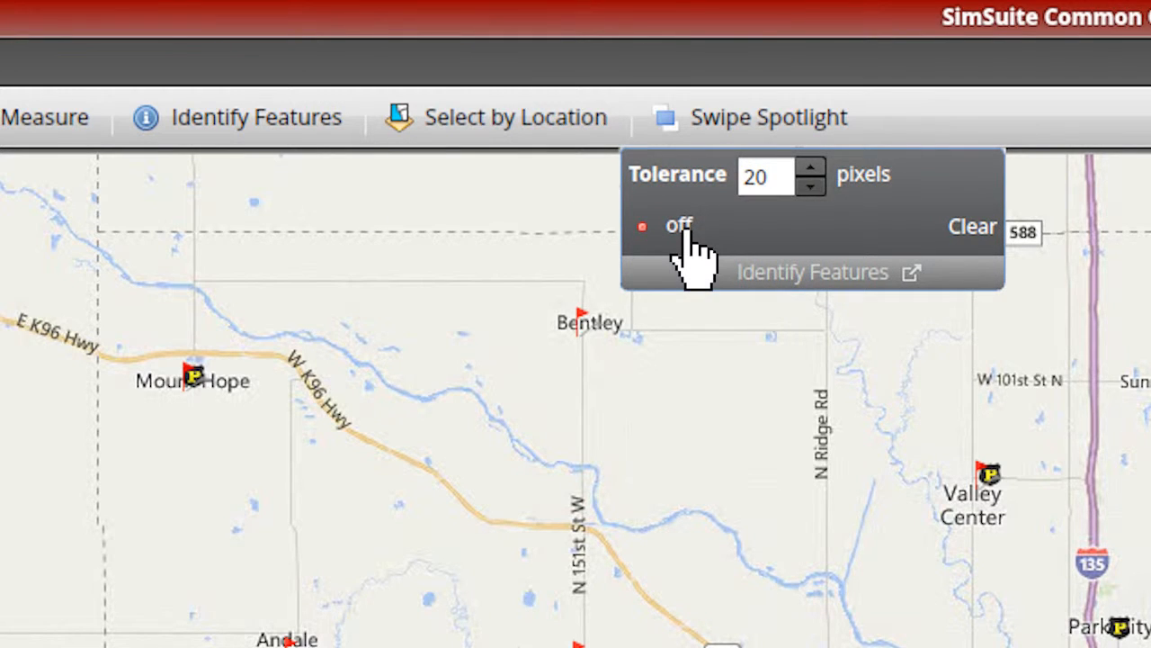
click(683, 227)
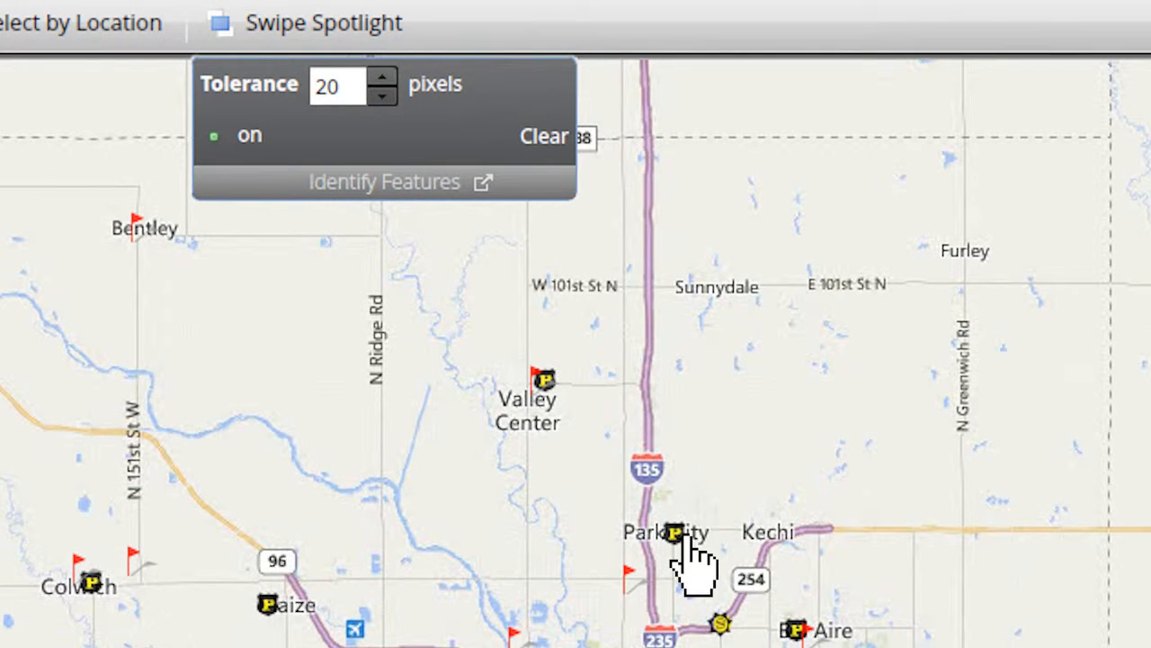
click(796, 560)
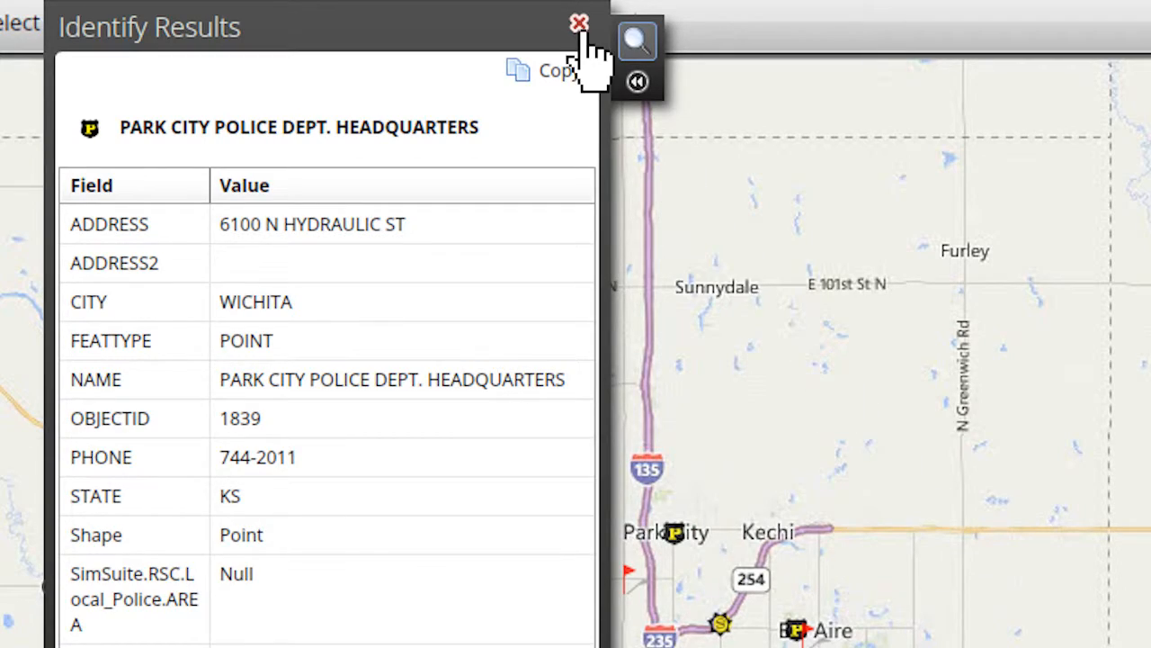
click(580, 25)
click(558, 86)
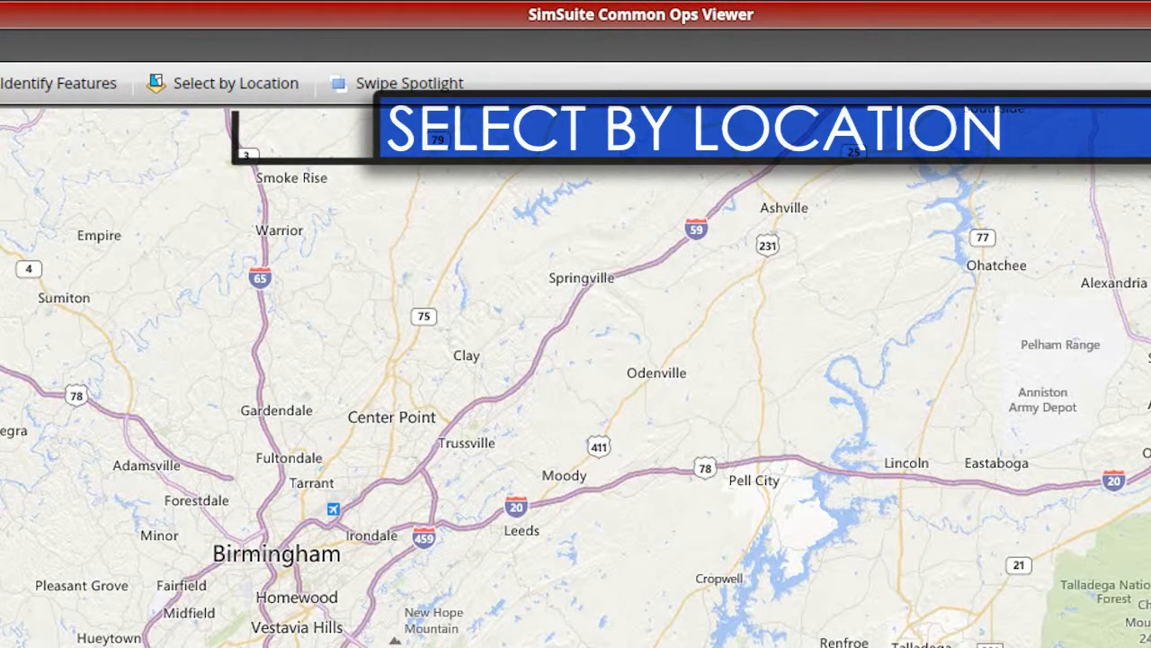
Start a selection by location and draw an extent rectangle around the Birmingham area.
click(223, 93)
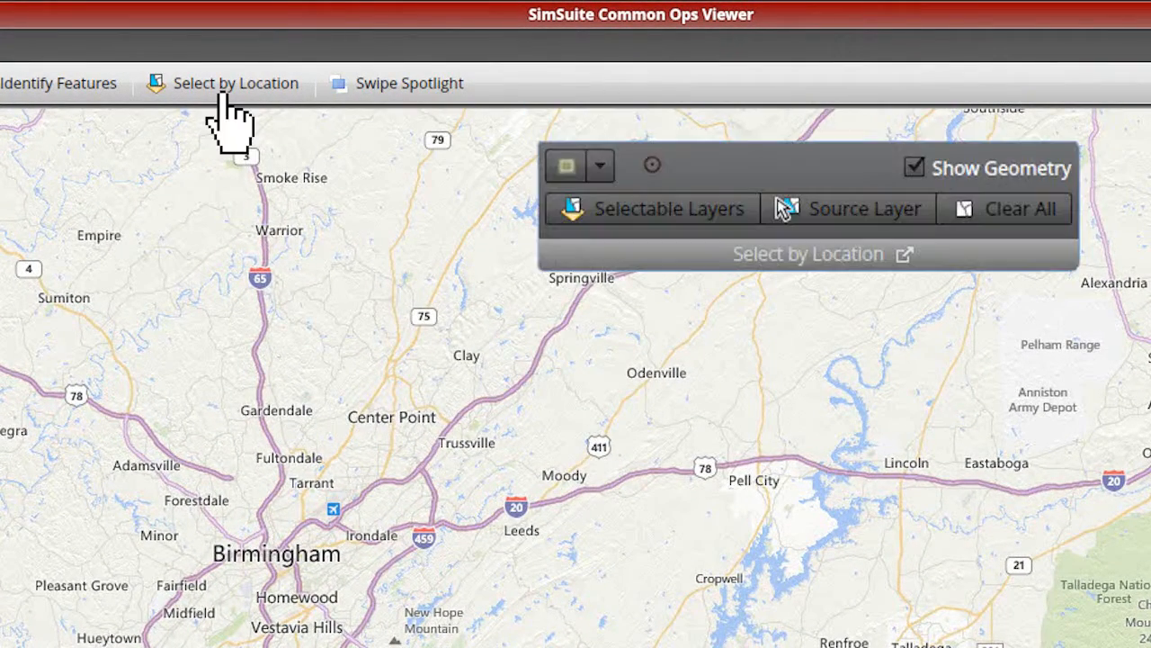
click(600, 165)
click(614, 234)
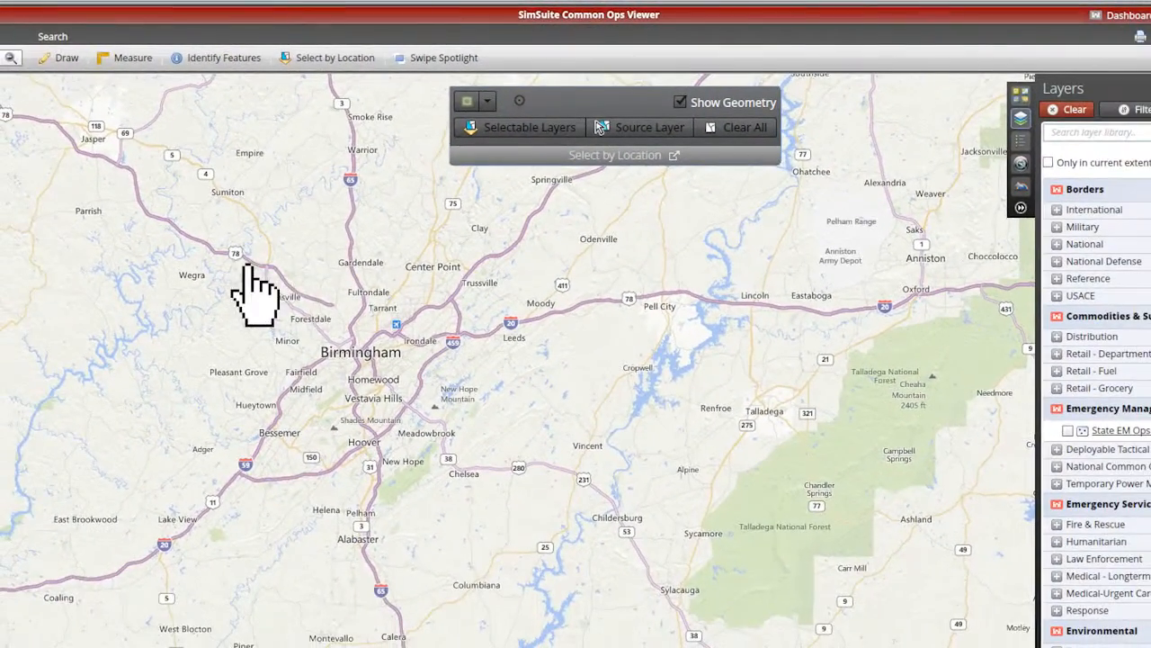
drag(215, 285, 484, 500)
Set County Boundaries as the source layer for the location selection and close its settings.
click(643, 132)
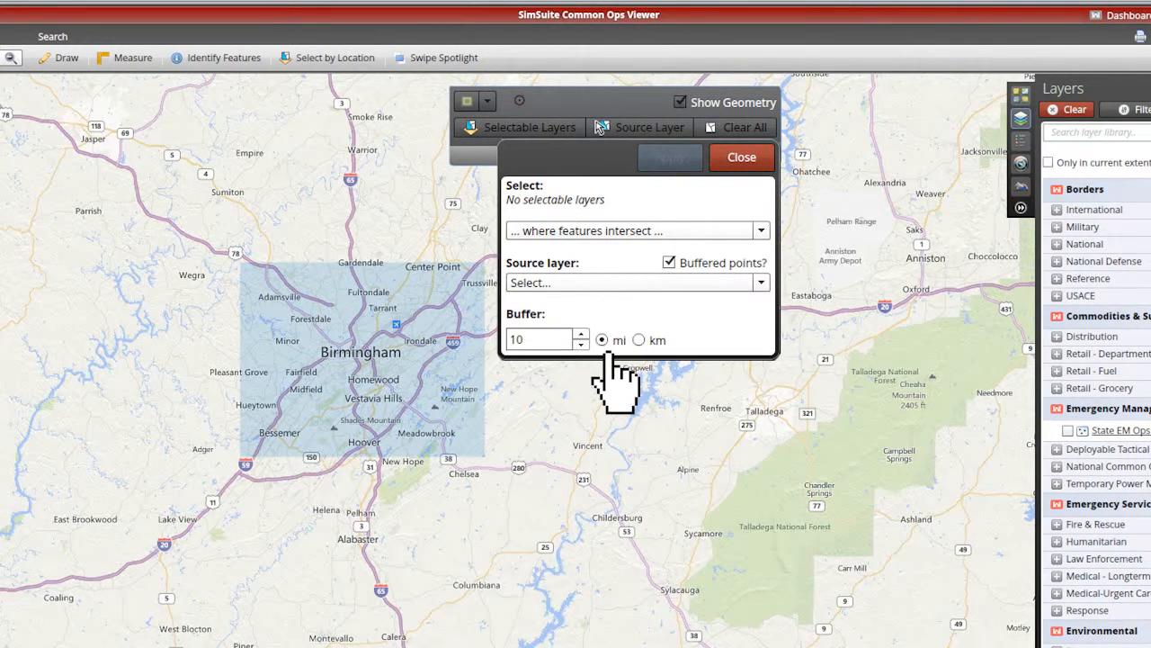
click(760, 284)
click(550, 324)
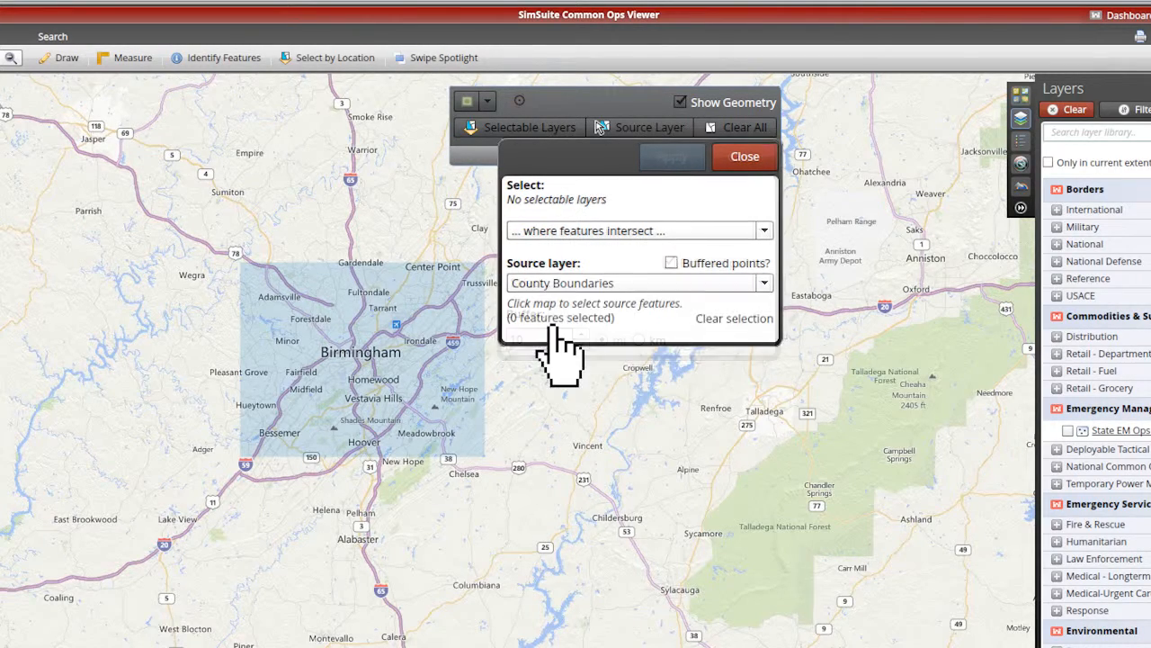
click(746, 159)
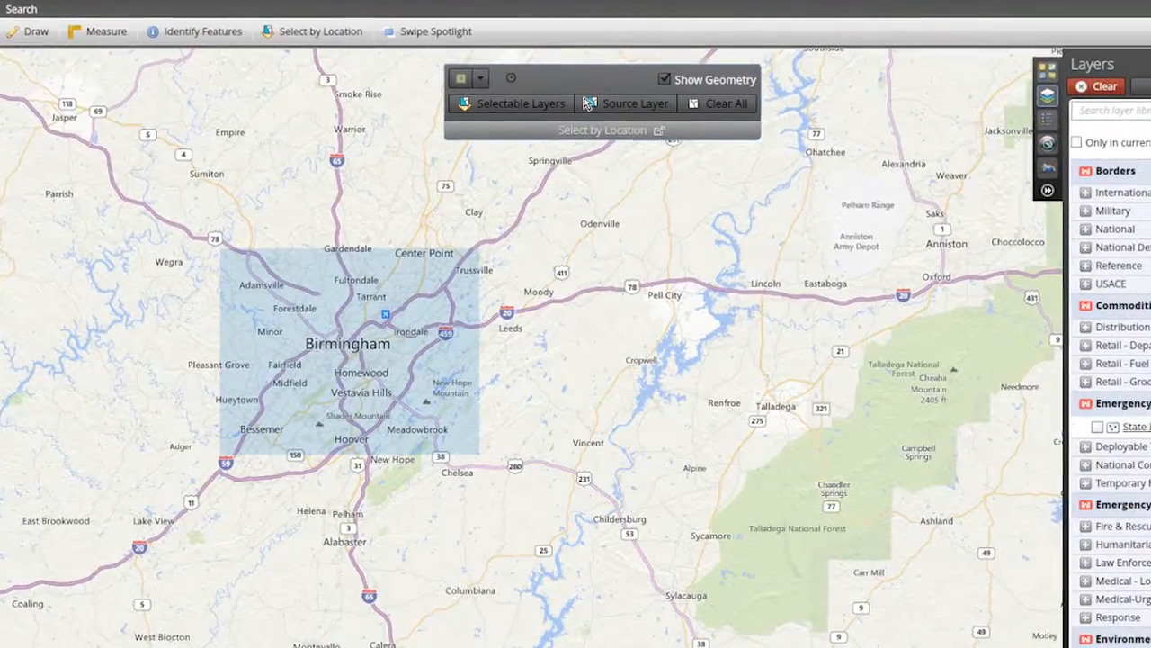
Make County Boundaries, EMS, Electric Generating Units, Electric Power Generating Plants and Electrical Substations selectable, and update the selection.
click(508, 94)
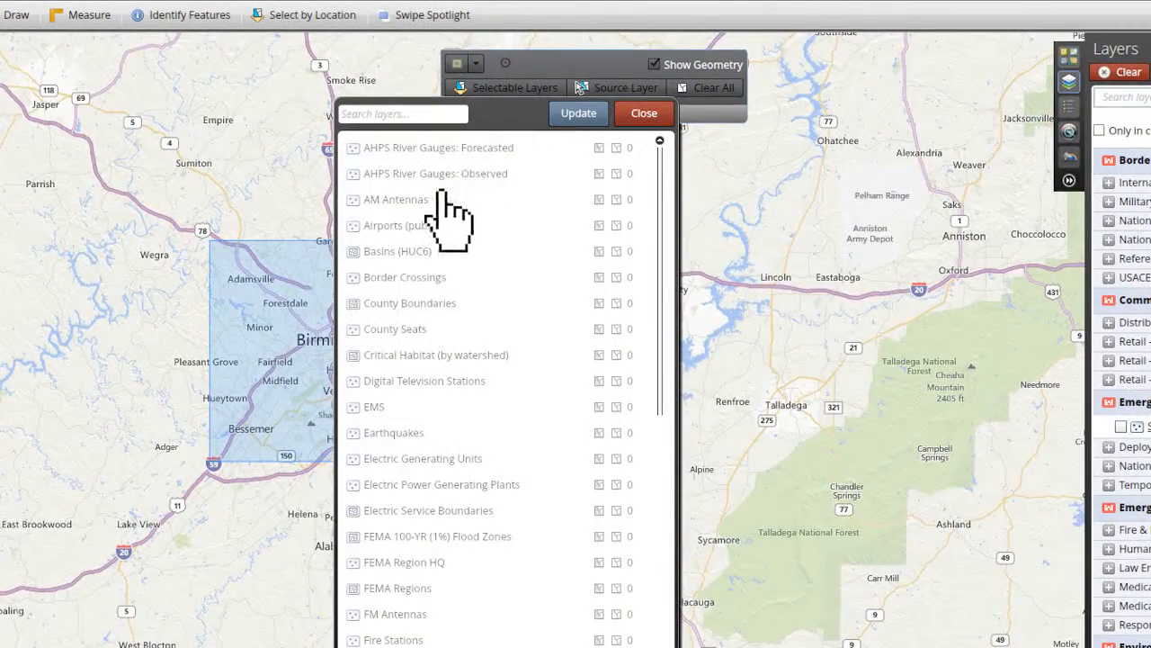
click(350, 329)
click(351, 432)
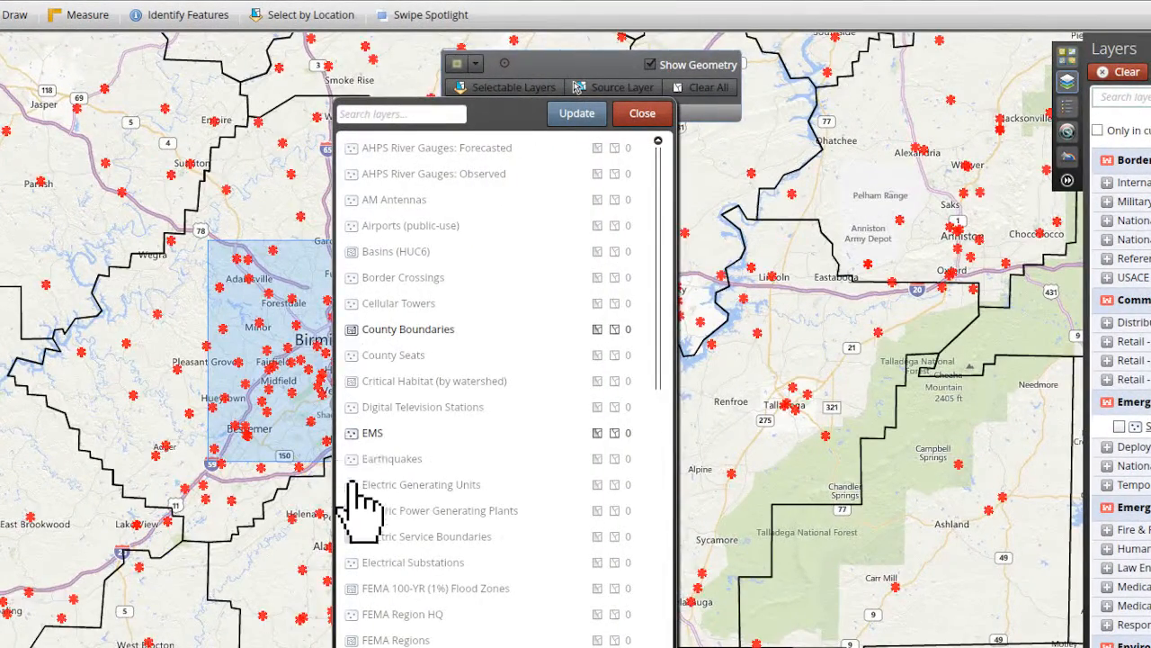
click(350, 484)
click(350, 510)
click(351, 562)
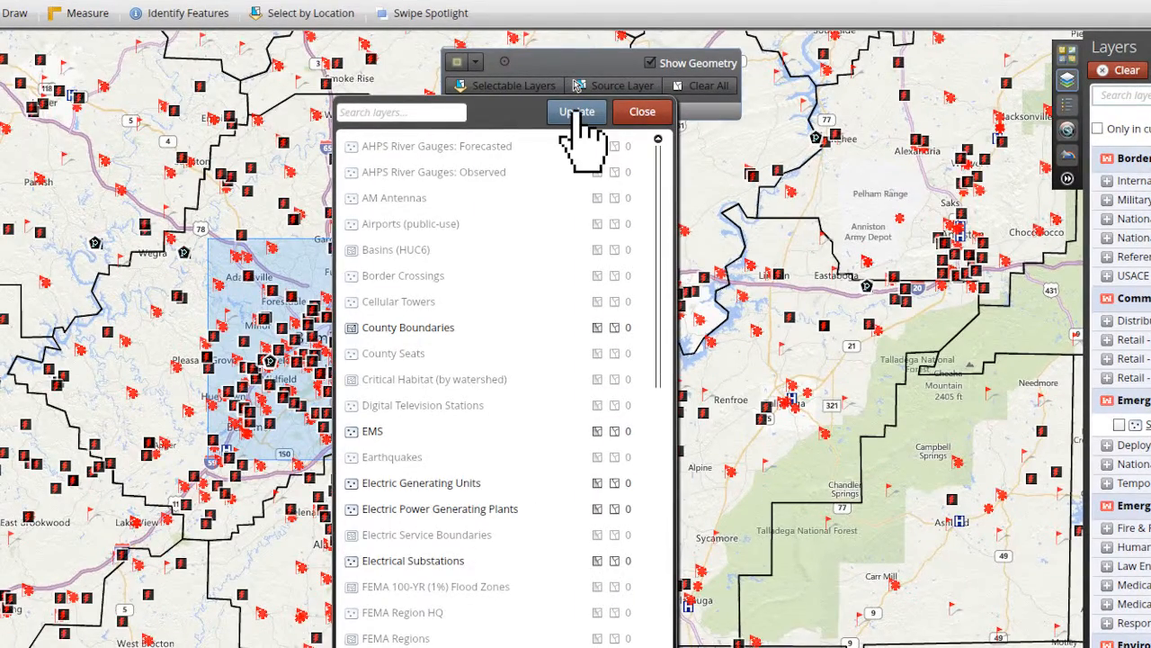
click(577, 112)
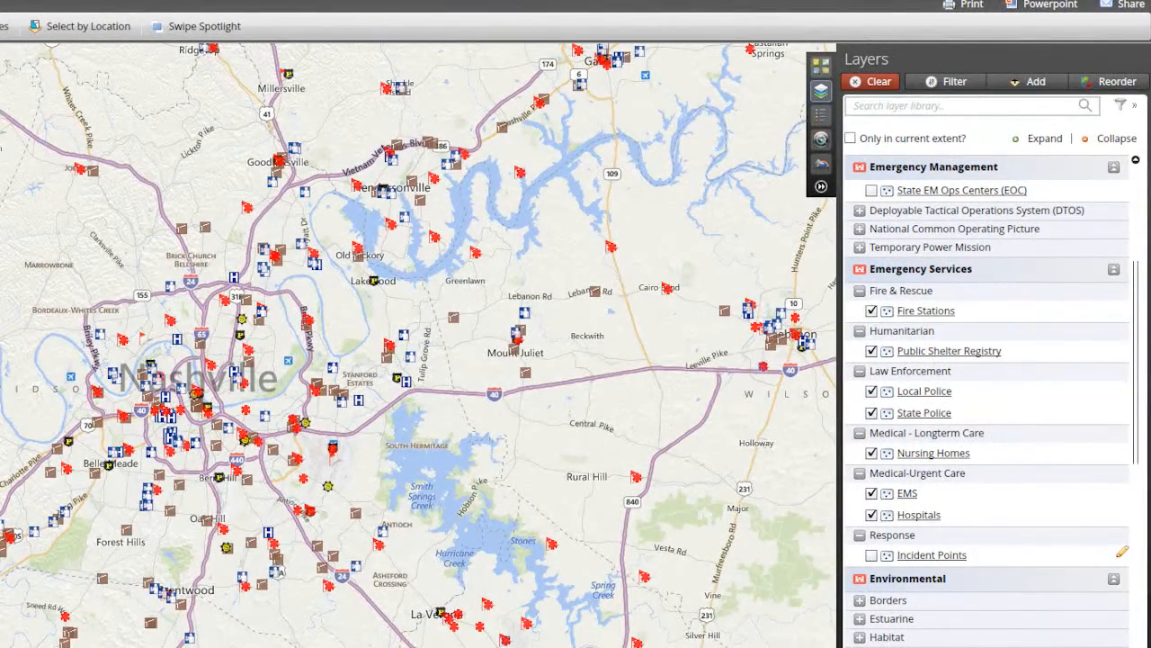
Start Swipe Spotlight and select the Public Shelter Registry layer for it.
click(202, 29)
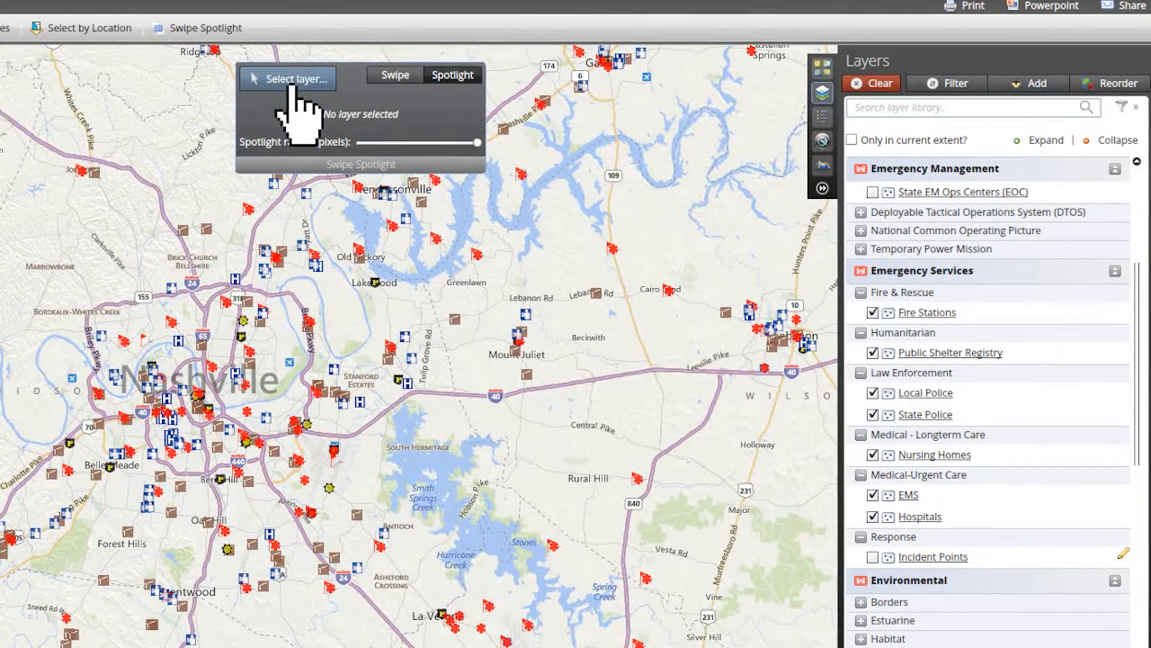
click(291, 81)
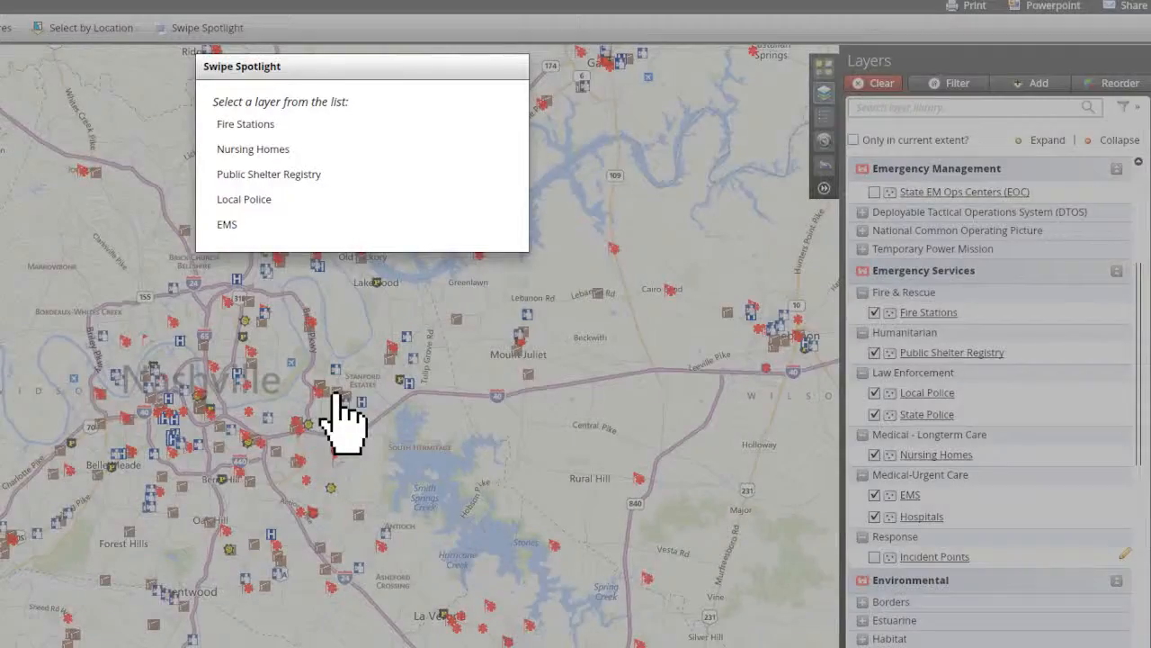
click(273, 176)
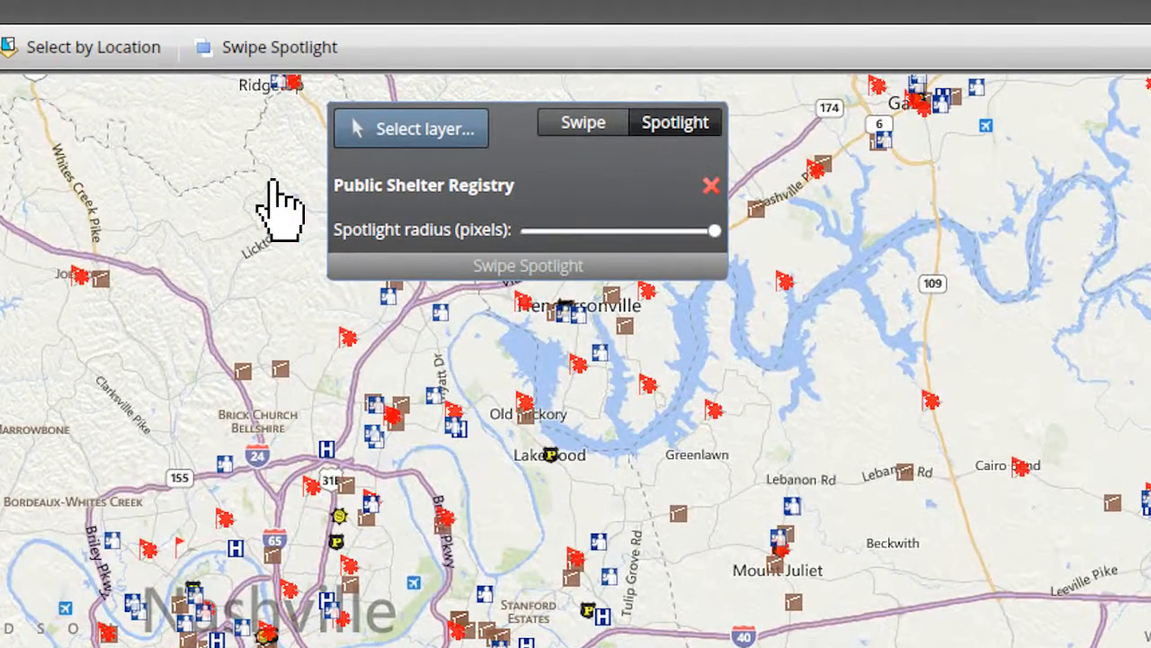
Try the Swipe and Spotlight modes on the Public Shelter Registry layer, and swipe it across the map.
click(582, 133)
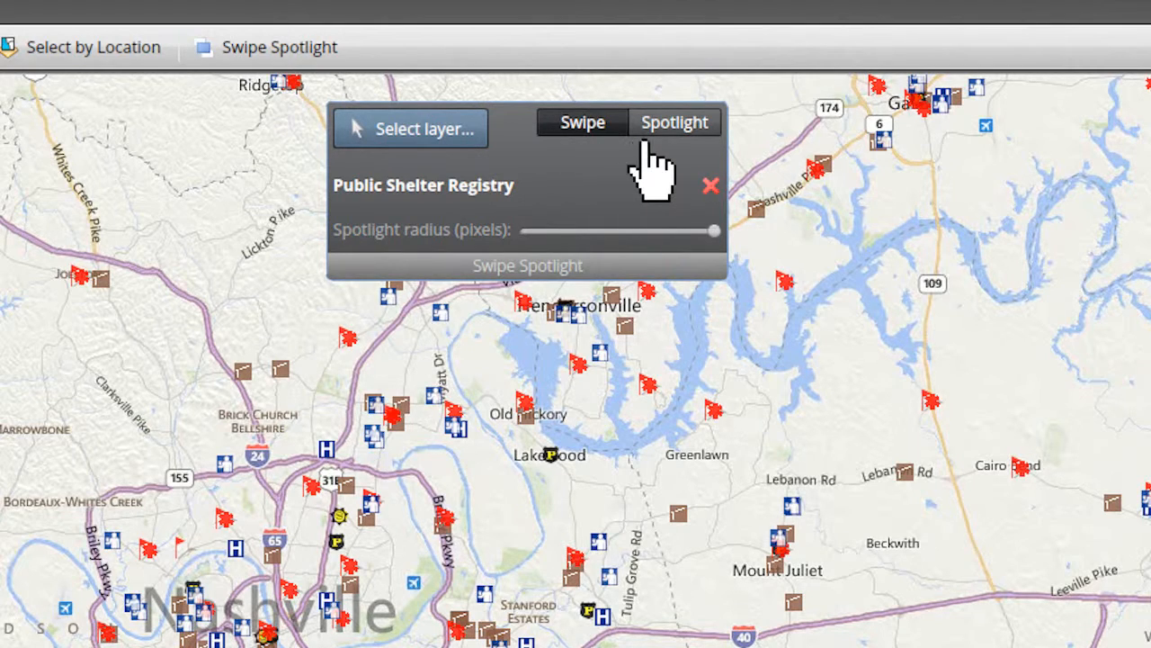
click(676, 140)
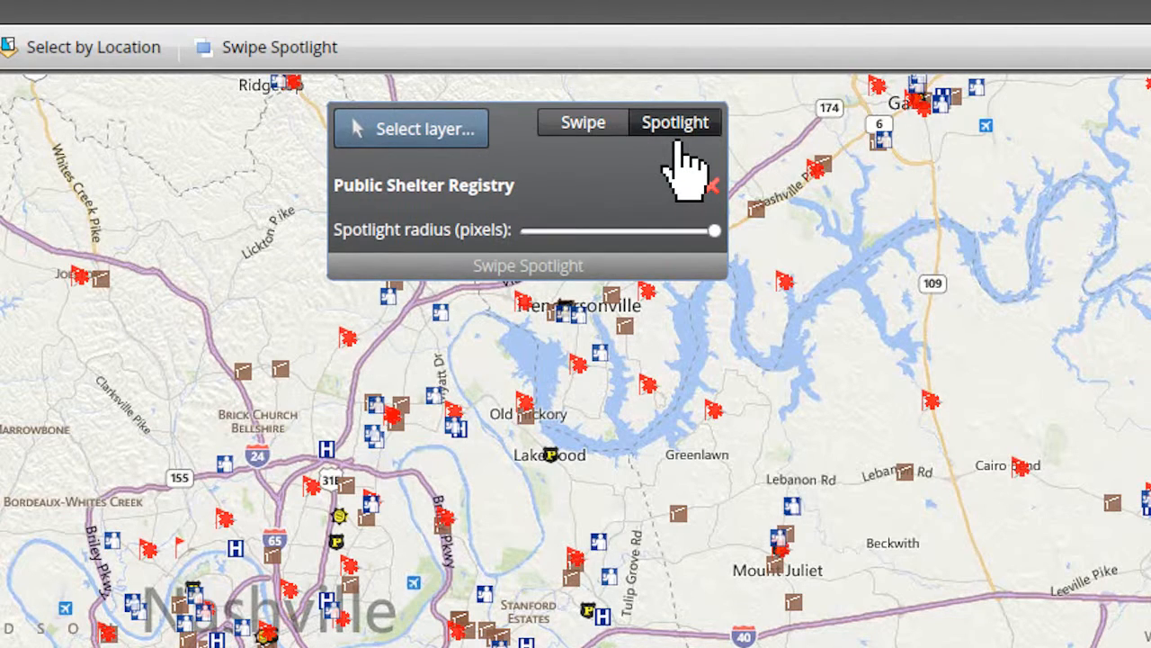
click(585, 144)
drag(59, 354, 98, 352)
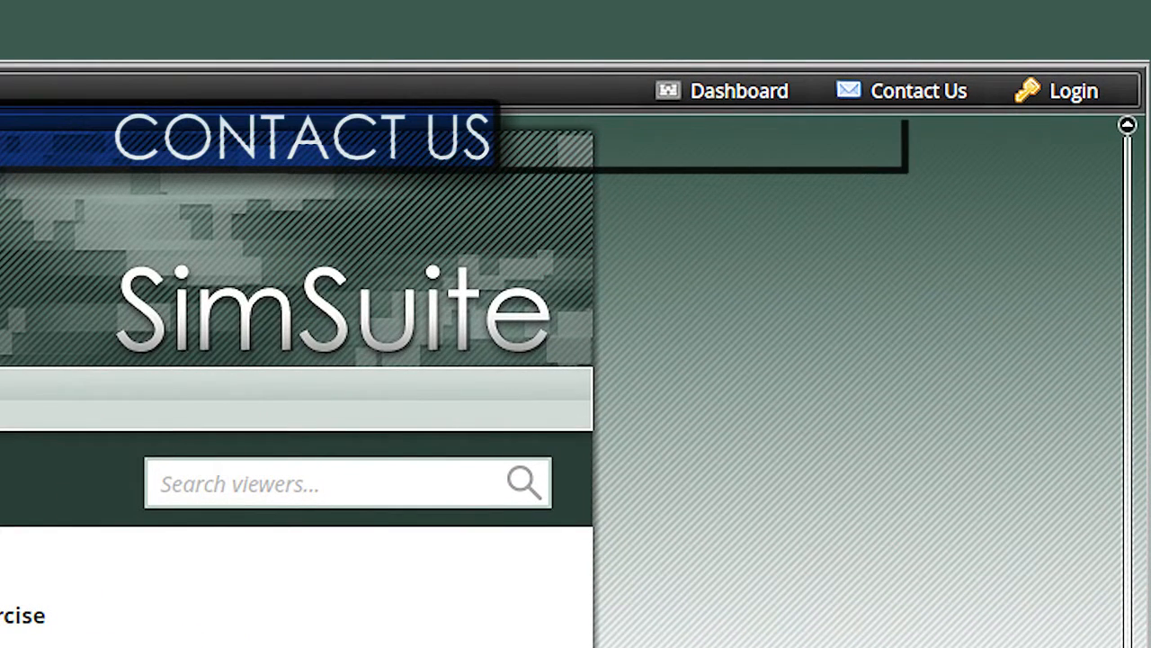
Send a SimSuite Technical Support e-mail reading "Hello," and "I am requesting approval to become an elevated user of SimSuite.".
click(900, 105)
text(Hello,)
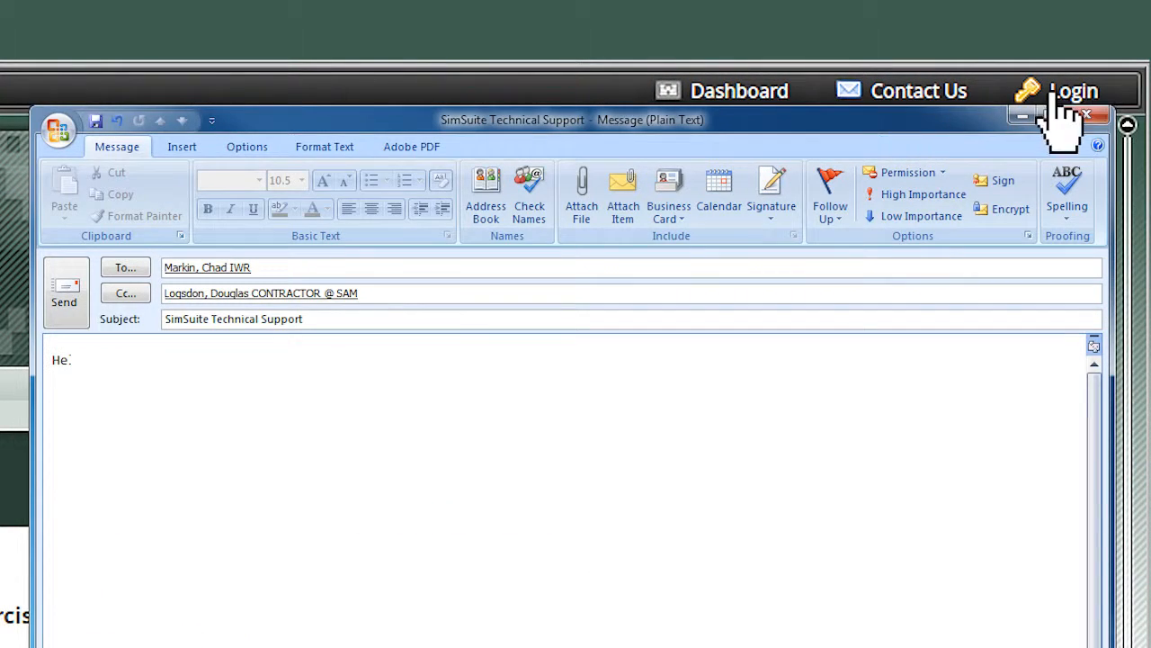
key(Return)
key(Return)
key(Tab)
text(I am requesting approval to become an elevated user of SimSuite.)
click(69, 296)
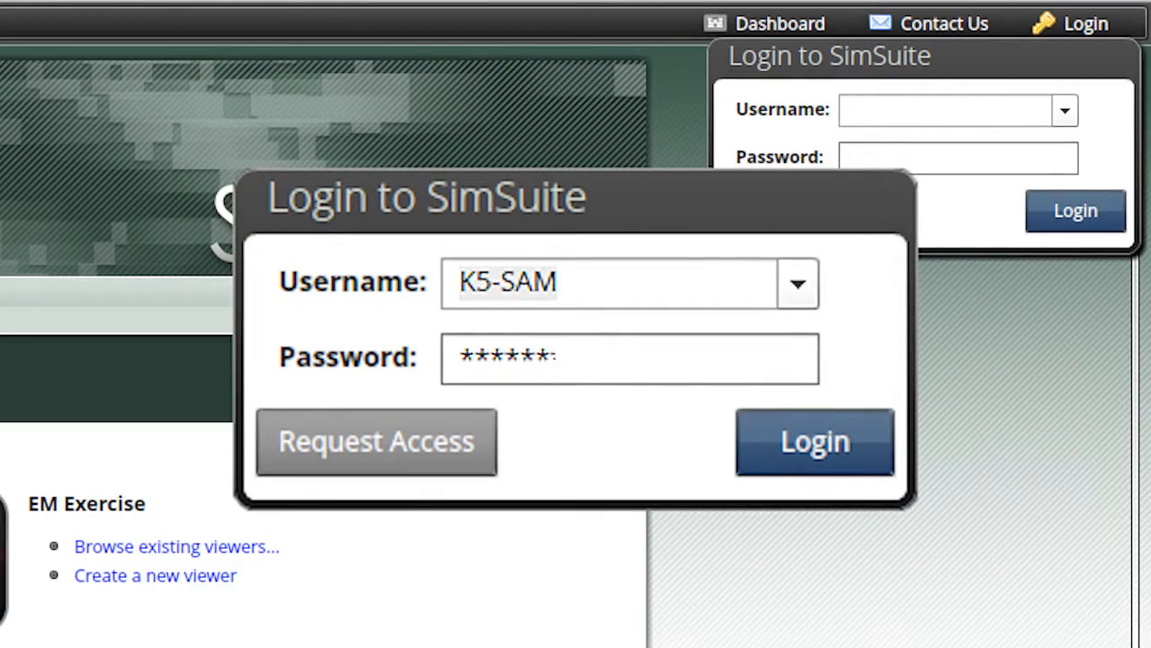
Log in to SimSuite and start creating a viewer as a template from the current viewer.
click(843, 450)
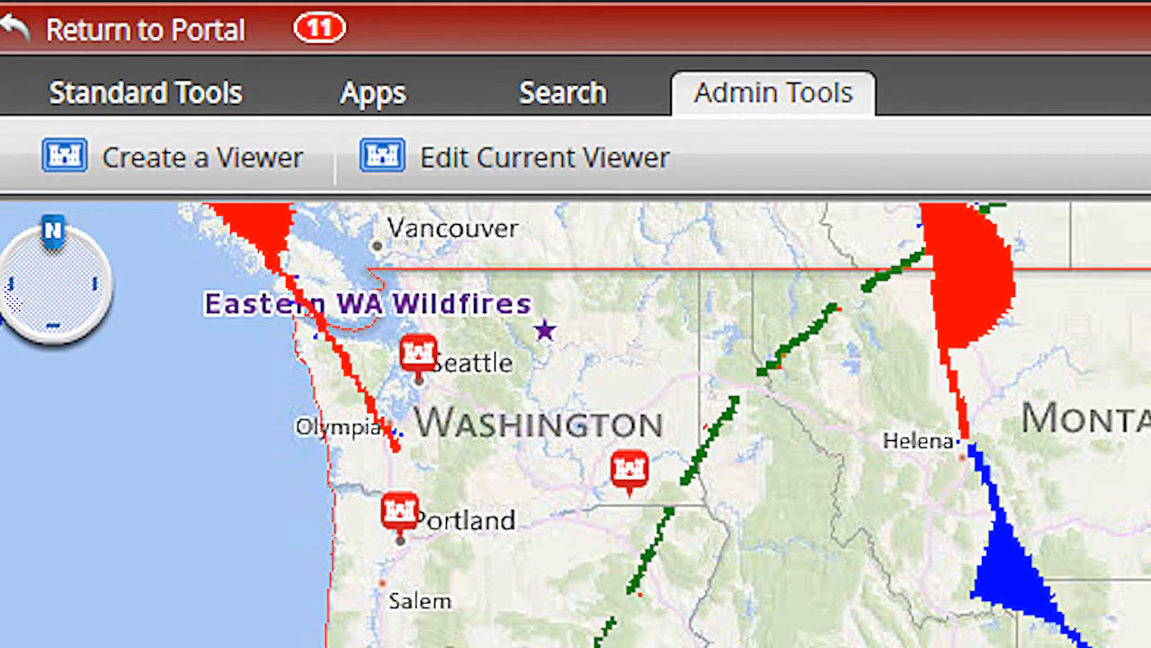
click(200, 174)
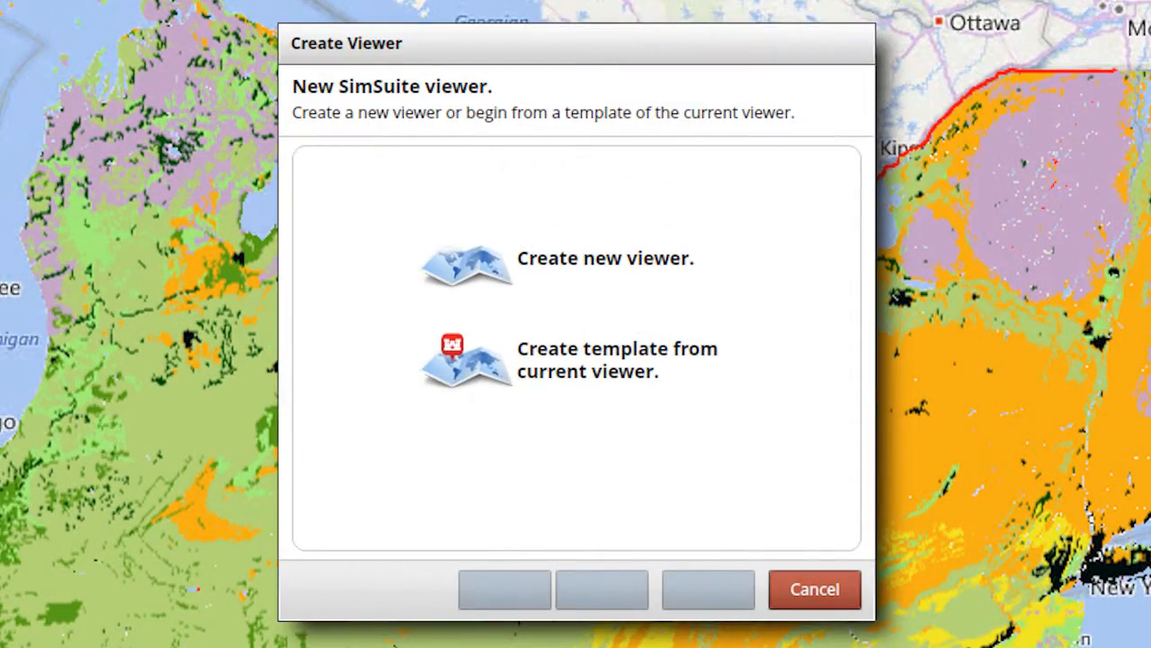
click(559, 389)
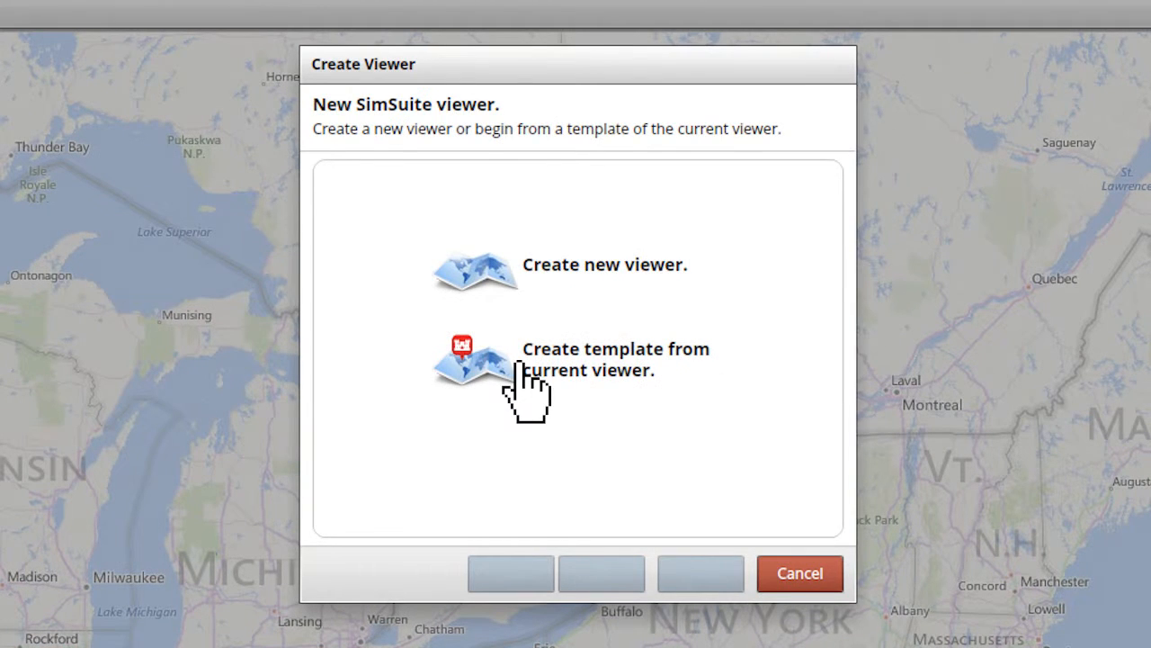
click(522, 362)
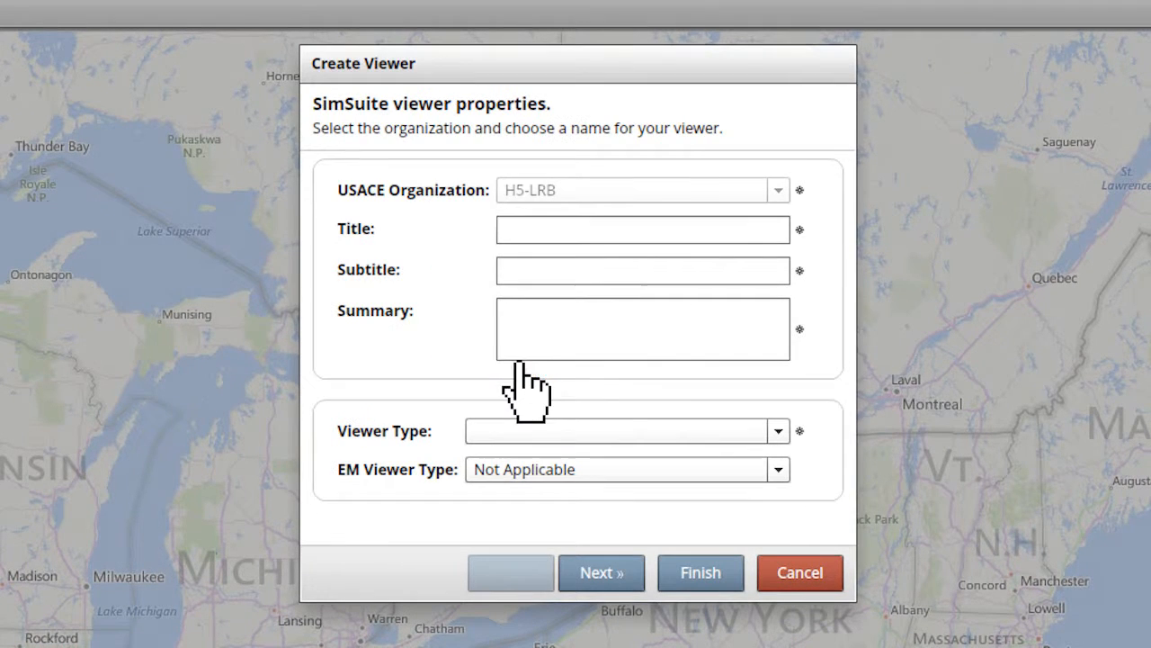
Title the viewer Buffalo District (LRB) Viewer (Copy), subtitle Common Operating Picture (COP), summary Buffalo District Map Viewer, and set its type to EM Common Ops.
text(Buffalo District Map Viewer)
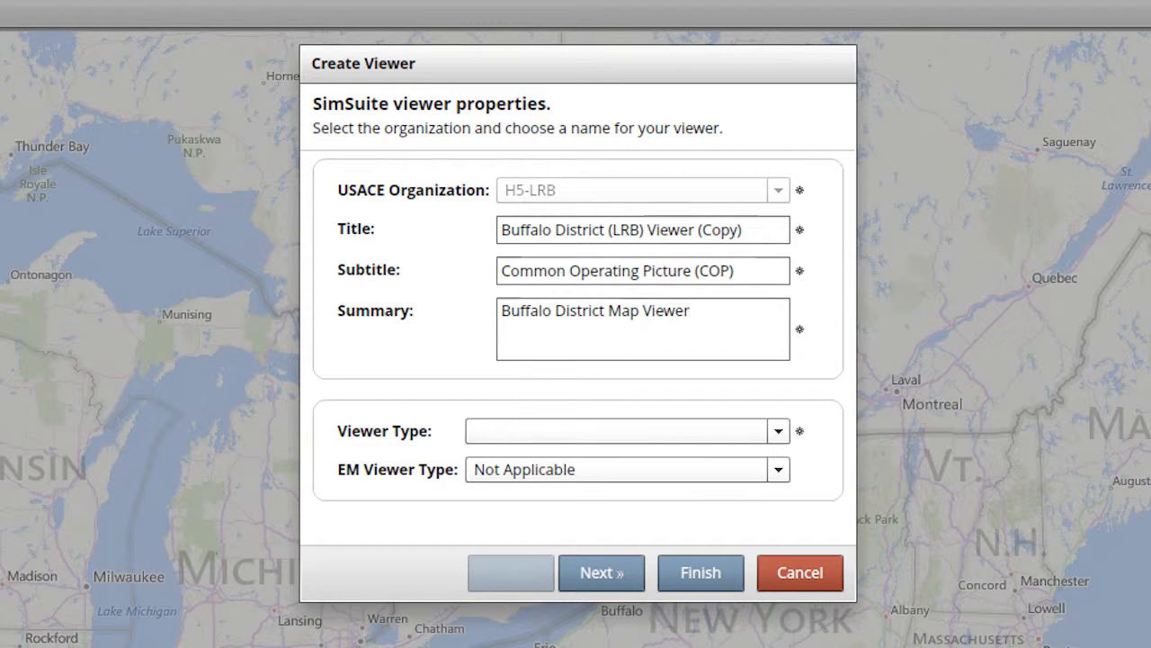
click(776, 431)
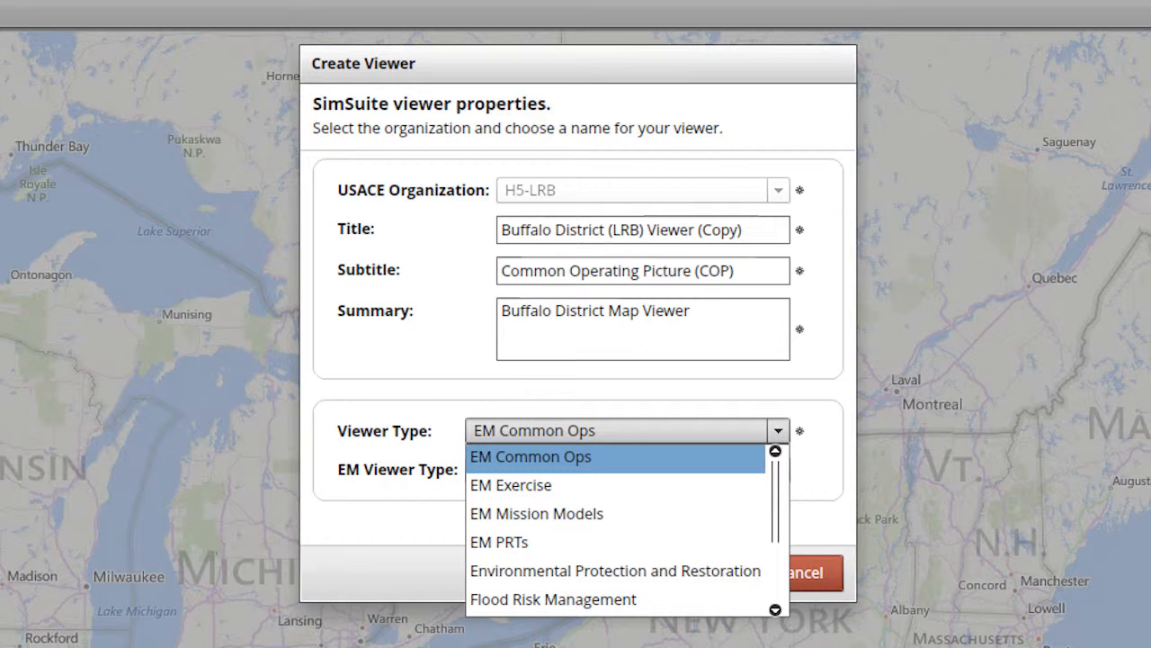
click(534, 463)
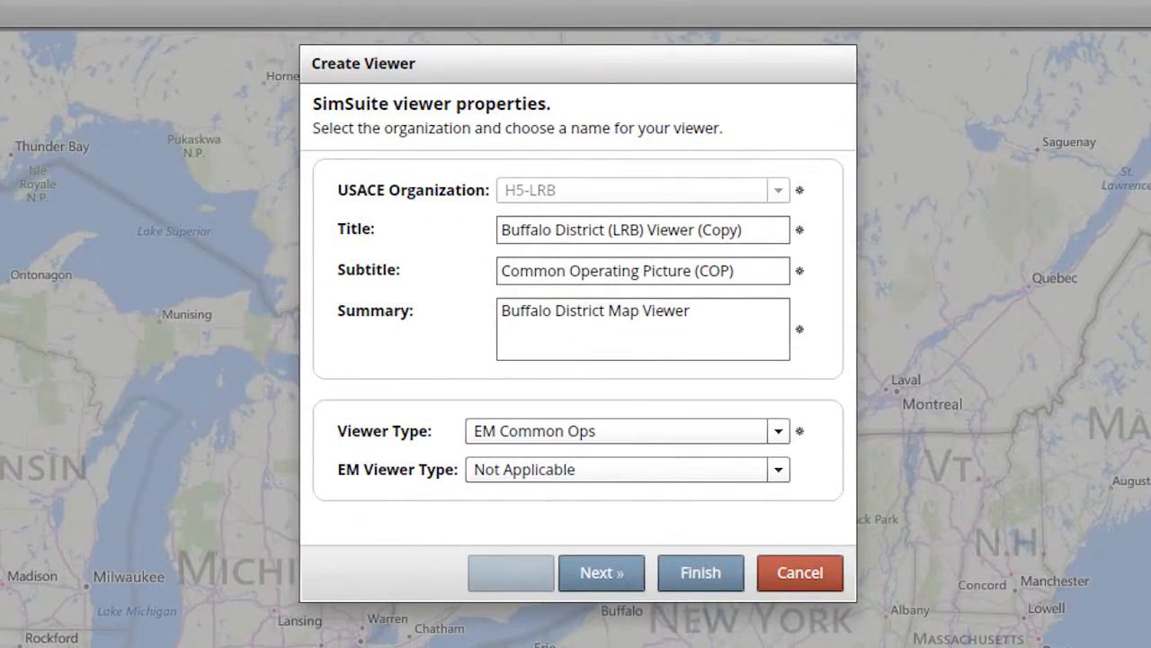
click(601, 572)
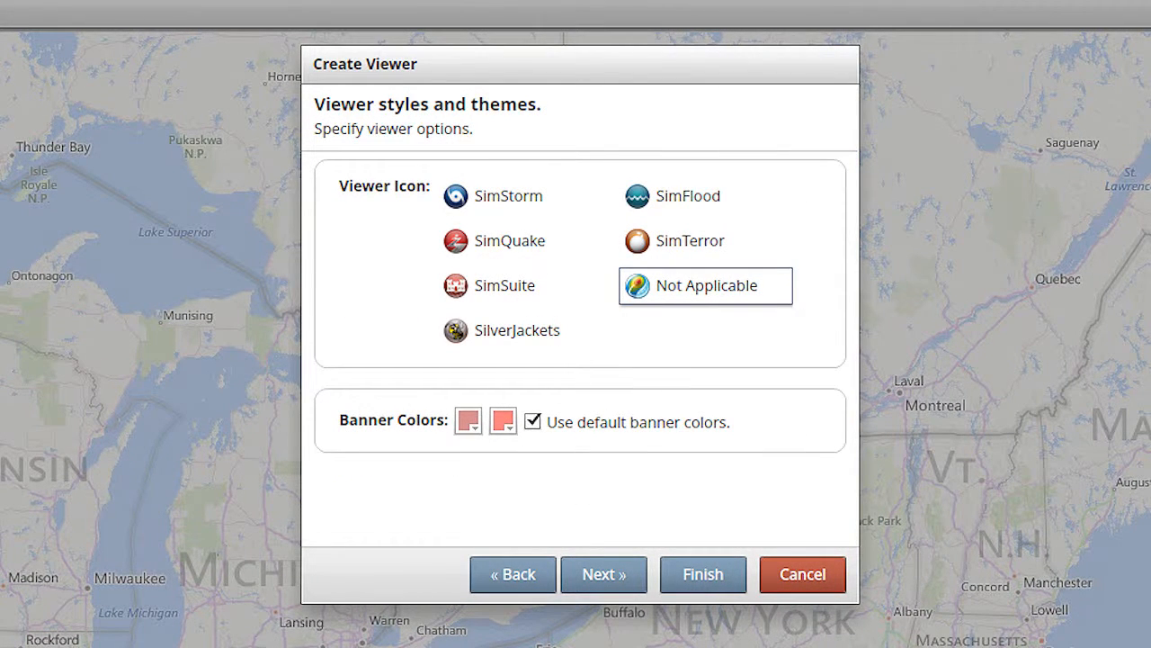
Give the viewer the SimSuite icon and the green basemap listed beneath Bing Streets, and finish creating it.
click(461, 288)
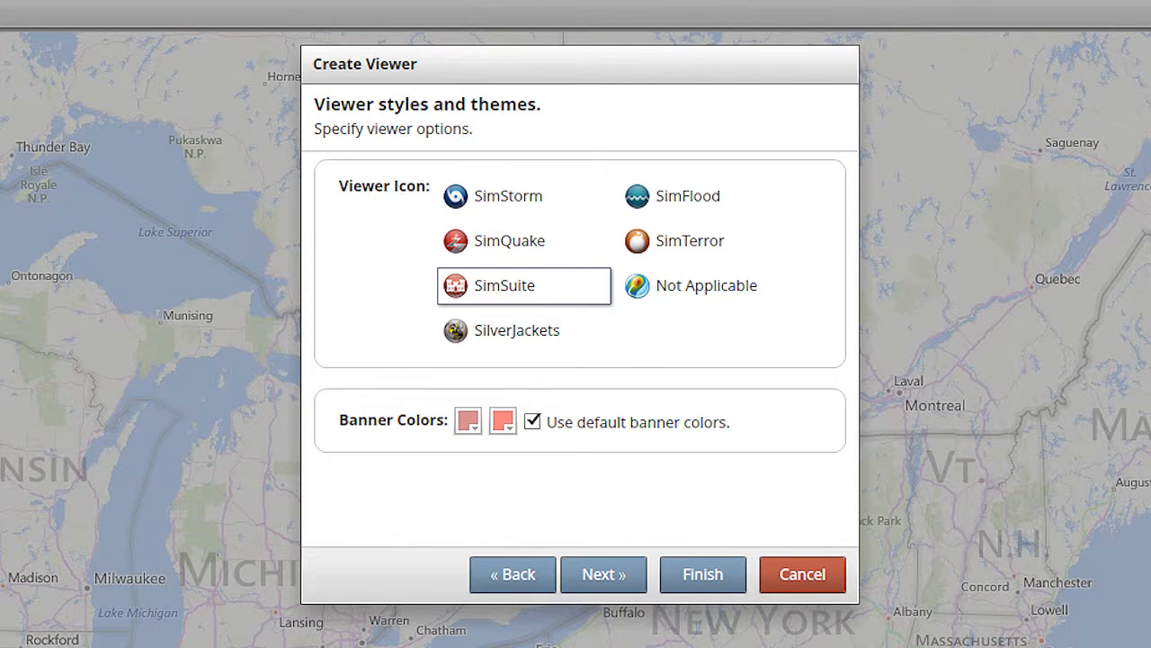
click(603, 573)
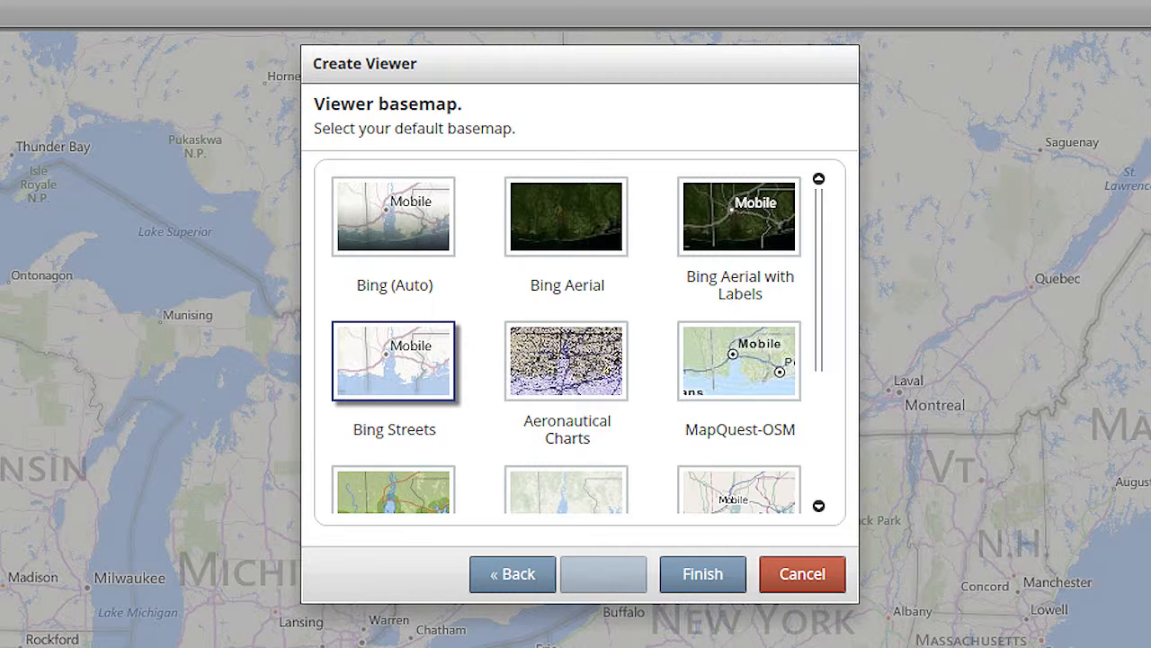
click(396, 481)
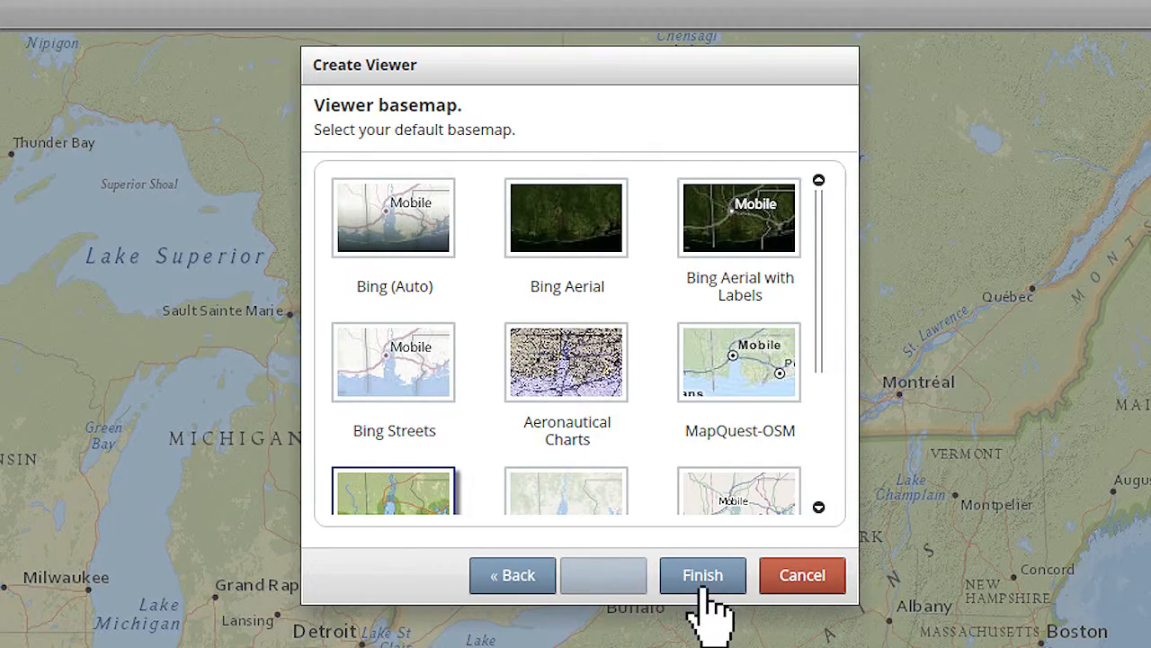
click(703, 580)
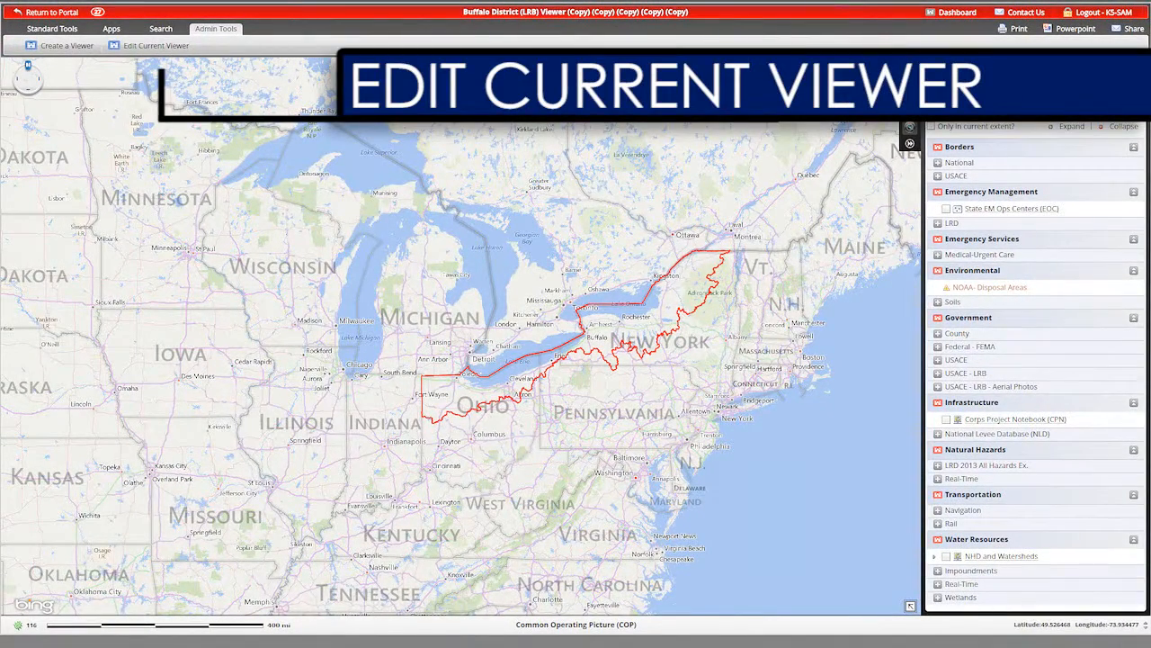
Open the Buffalo District viewer for editing, review its properties, icon, banner colors and apps, and save it.
click(126, 46)
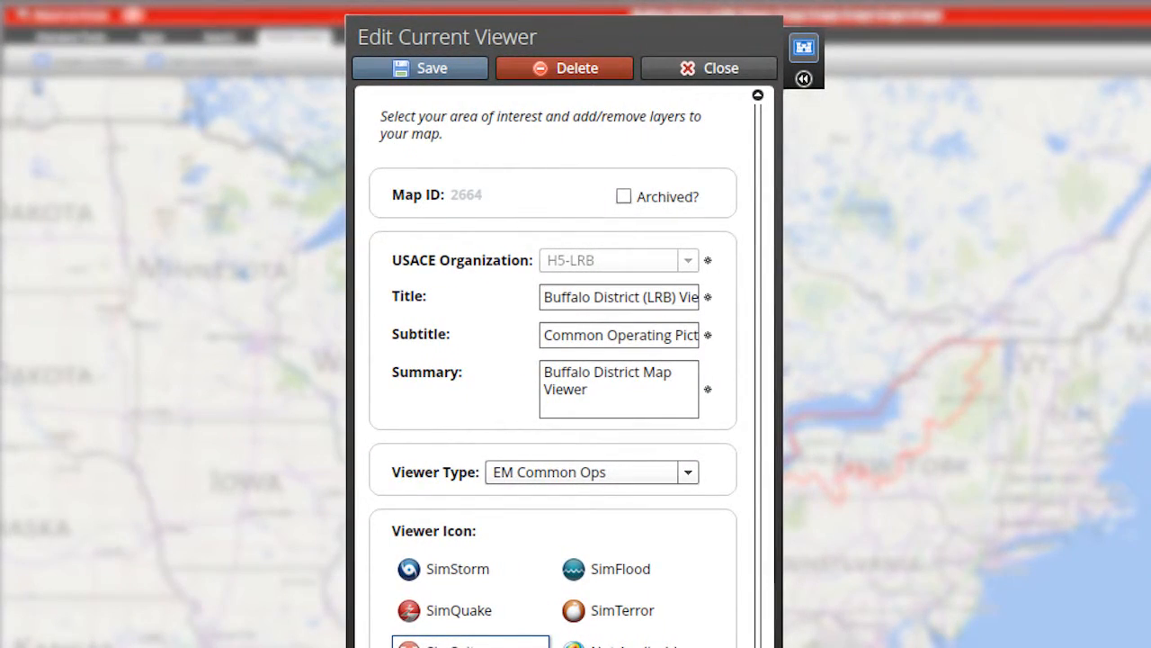
scroll(553, 378, down, 2)
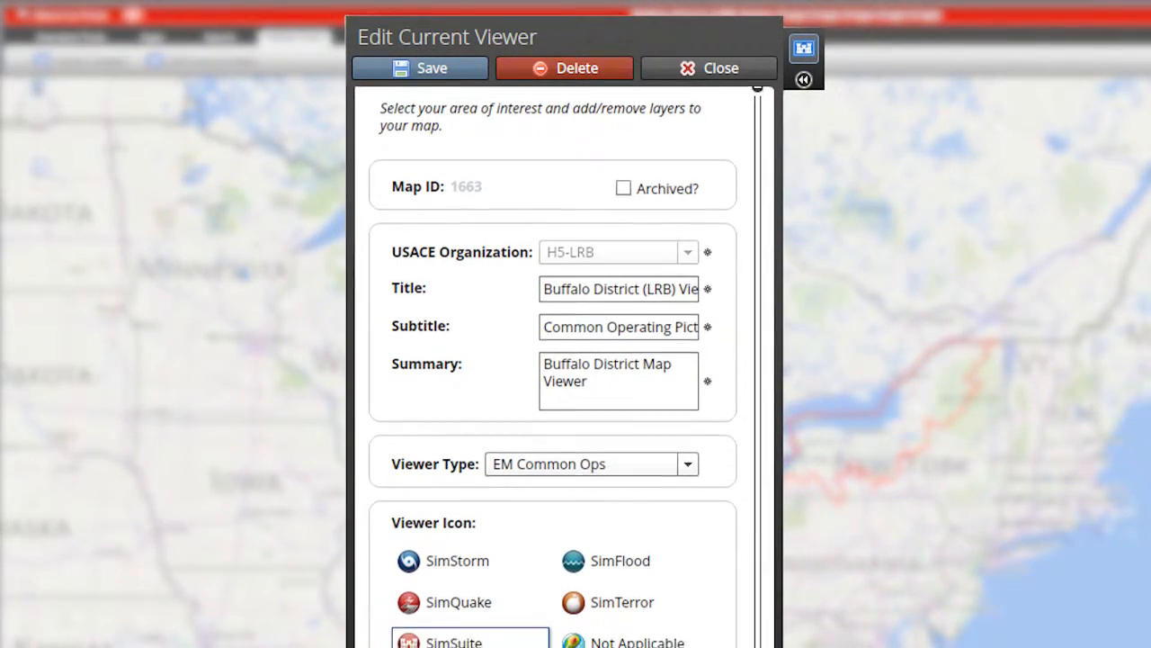
scroll(553, 377, down, 2)
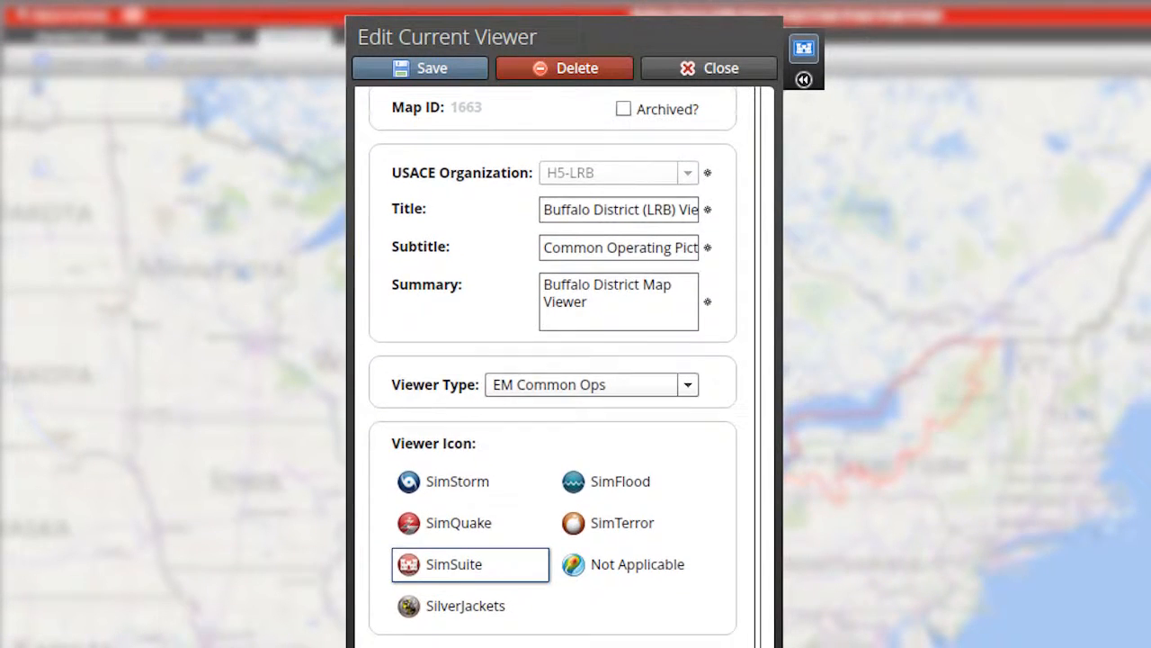
scroll(552, 378, down, 2)
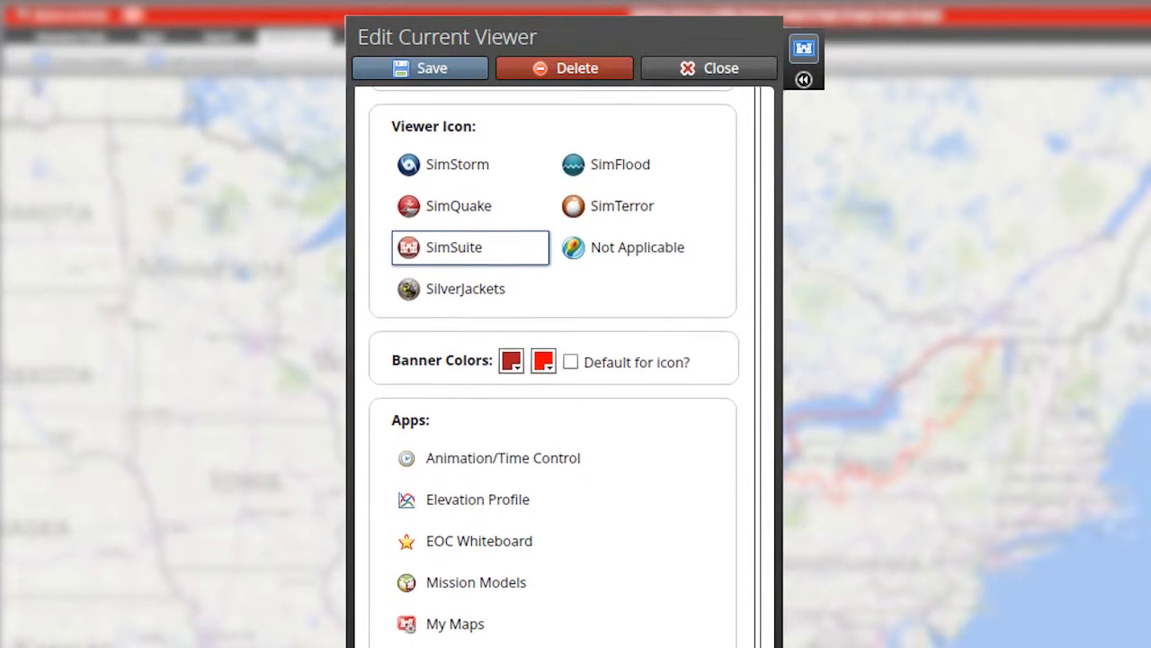
click(432, 79)
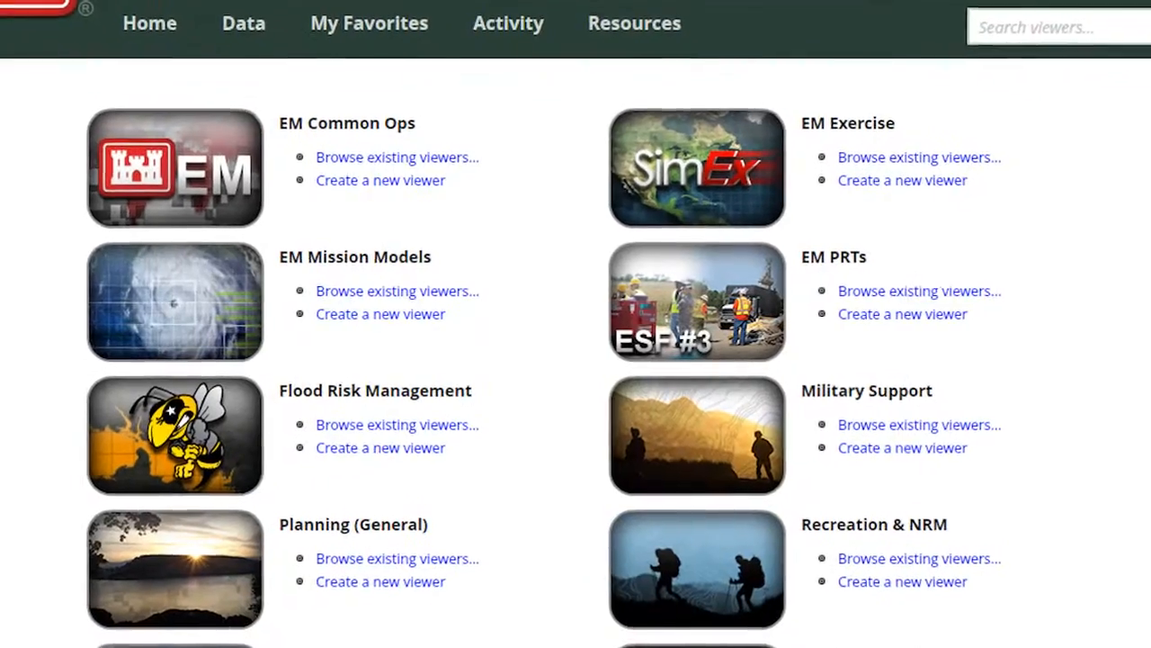
Browse the existing EM Common Ops viewers, open the SimSuite Common Ops Viewer and log in.
click(379, 160)
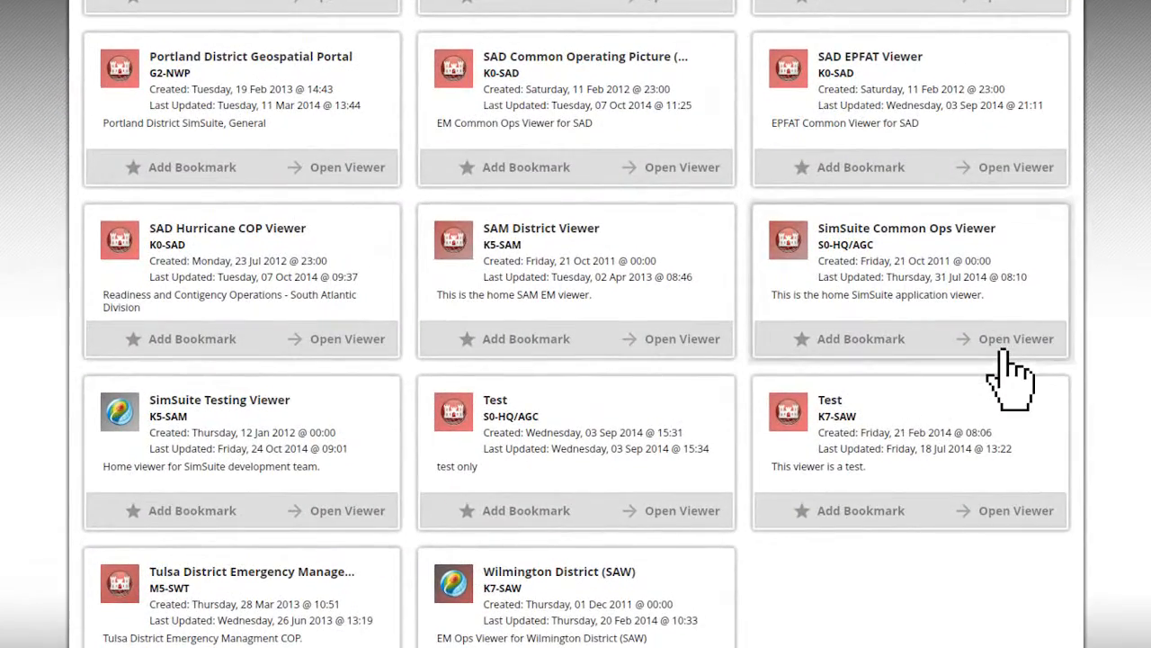
click(1005, 351)
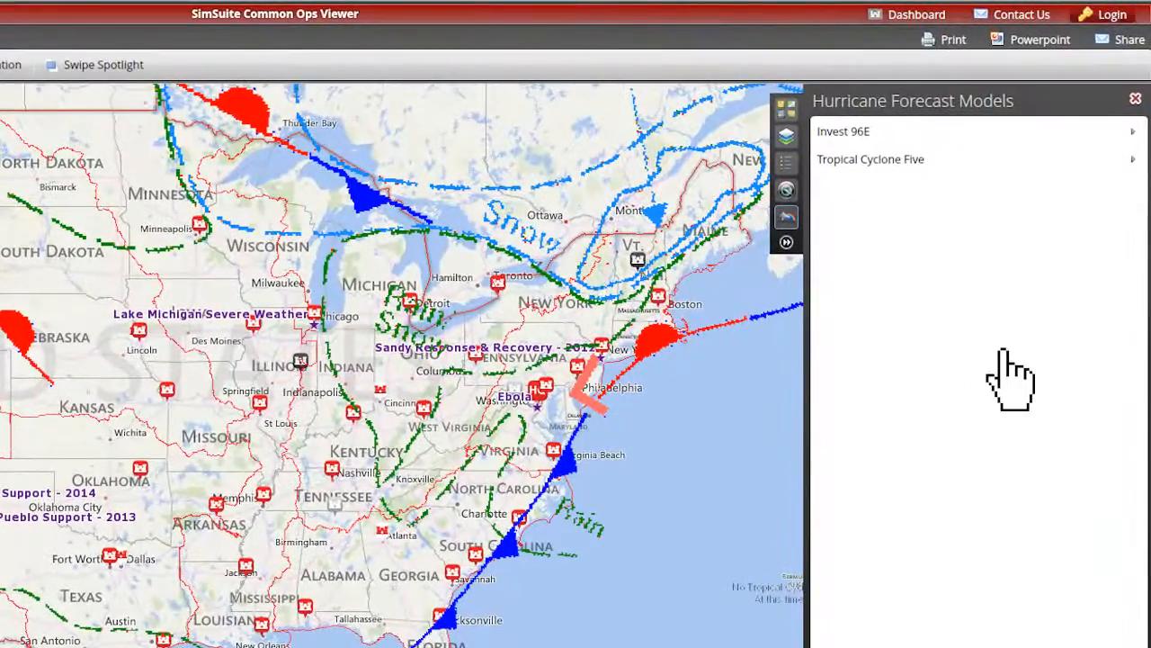
click(1109, 136)
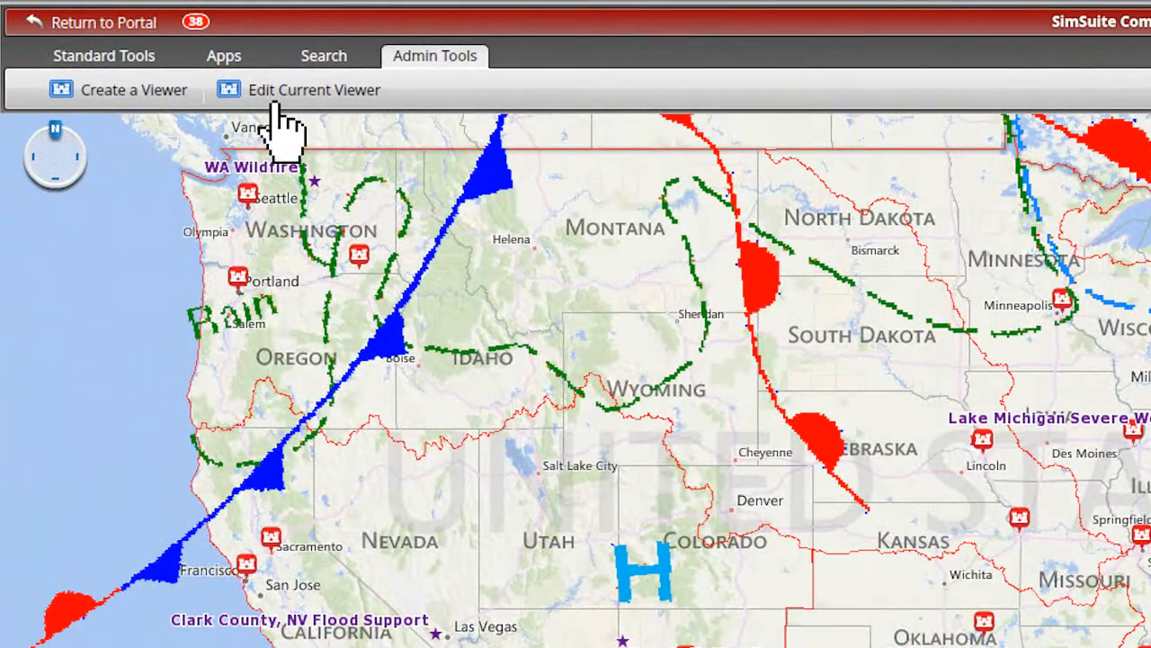
Open the SimSuite Common Ops Viewer for editing, look through its icon, banner color and app options, and close the editor.
click(275, 106)
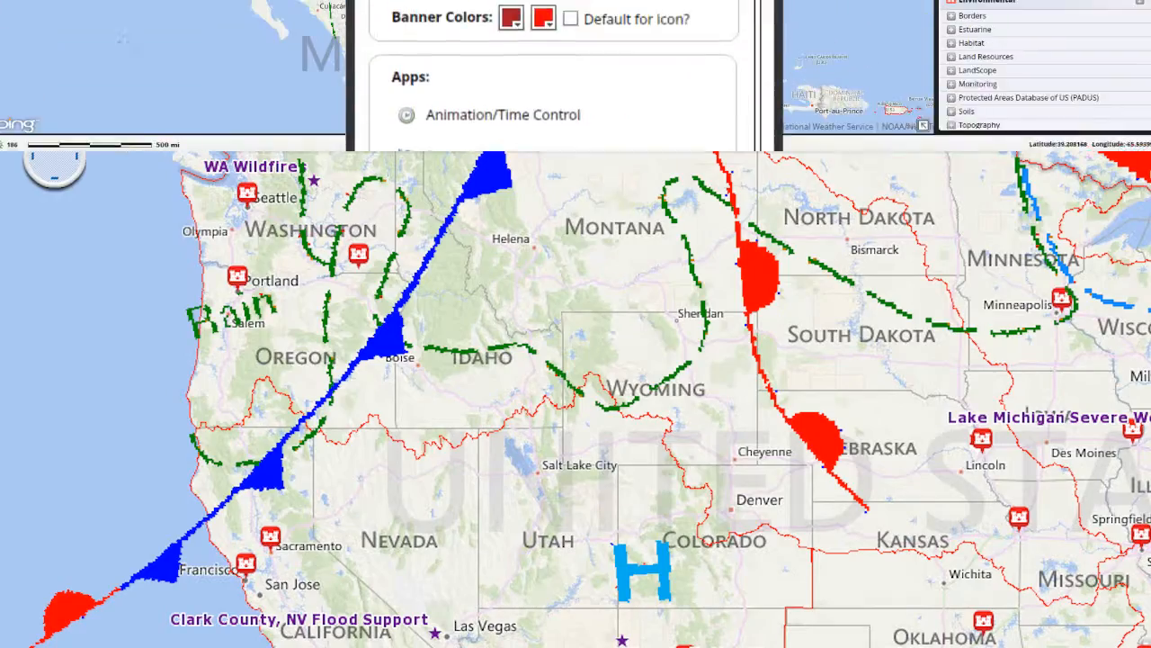
scroll(553, 360, down, 1)
scroll(553, 359, down, 5)
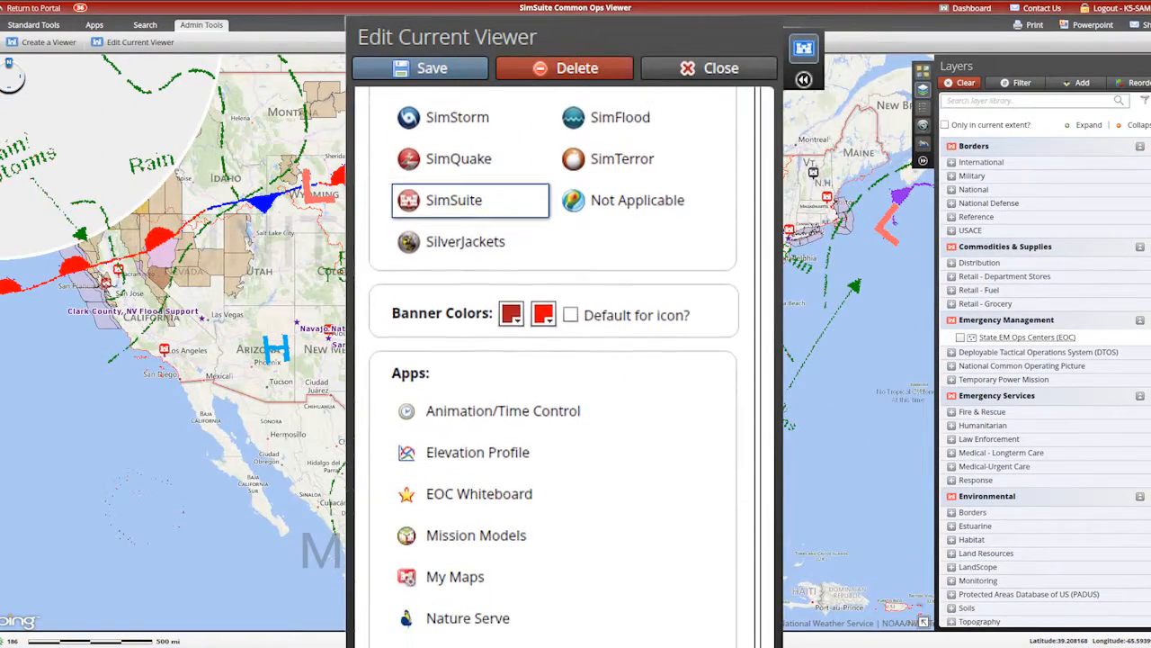
scroll(554, 360, down, 2)
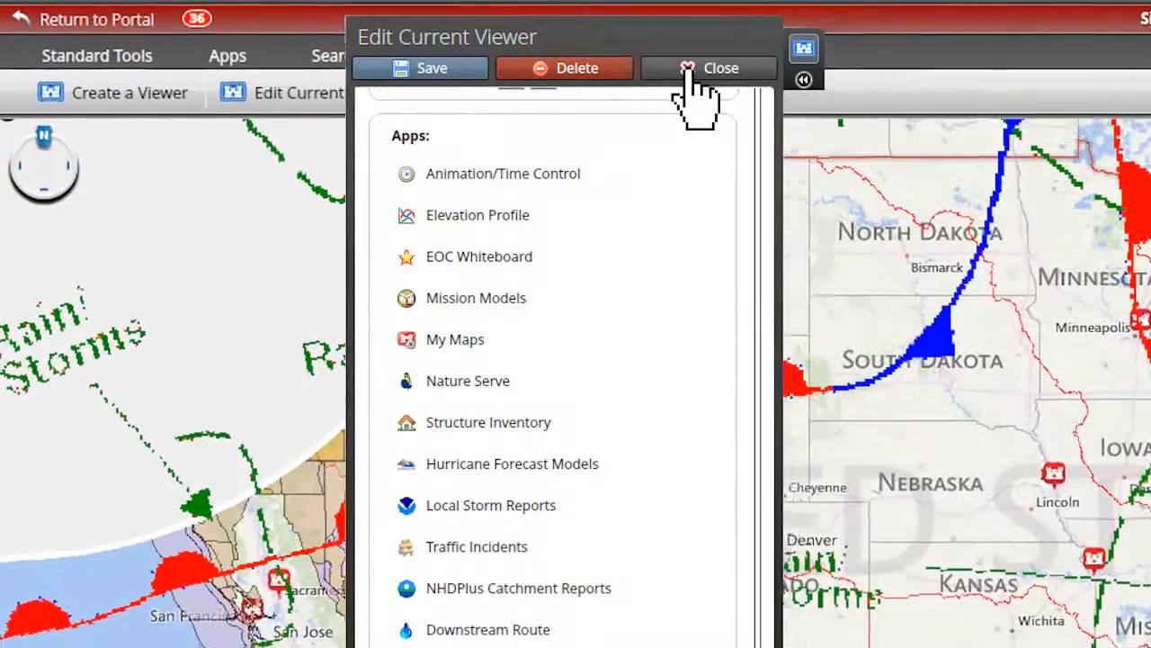
click(690, 72)
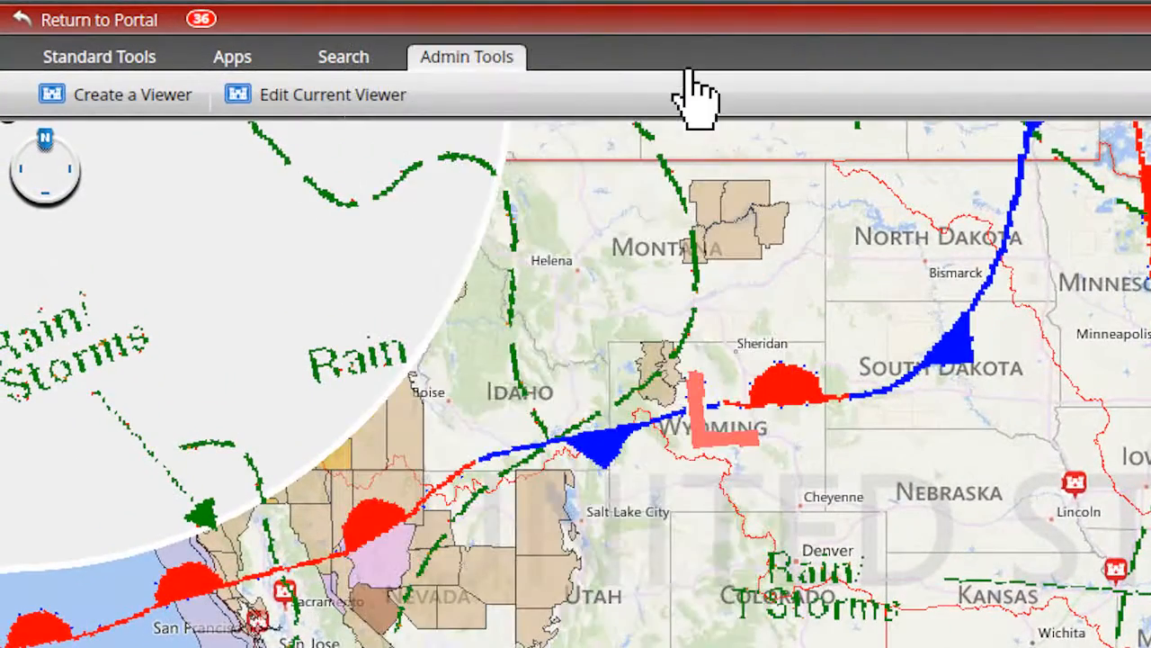
Open the App Library and review the apps offered for the current viewer.
click(232, 60)
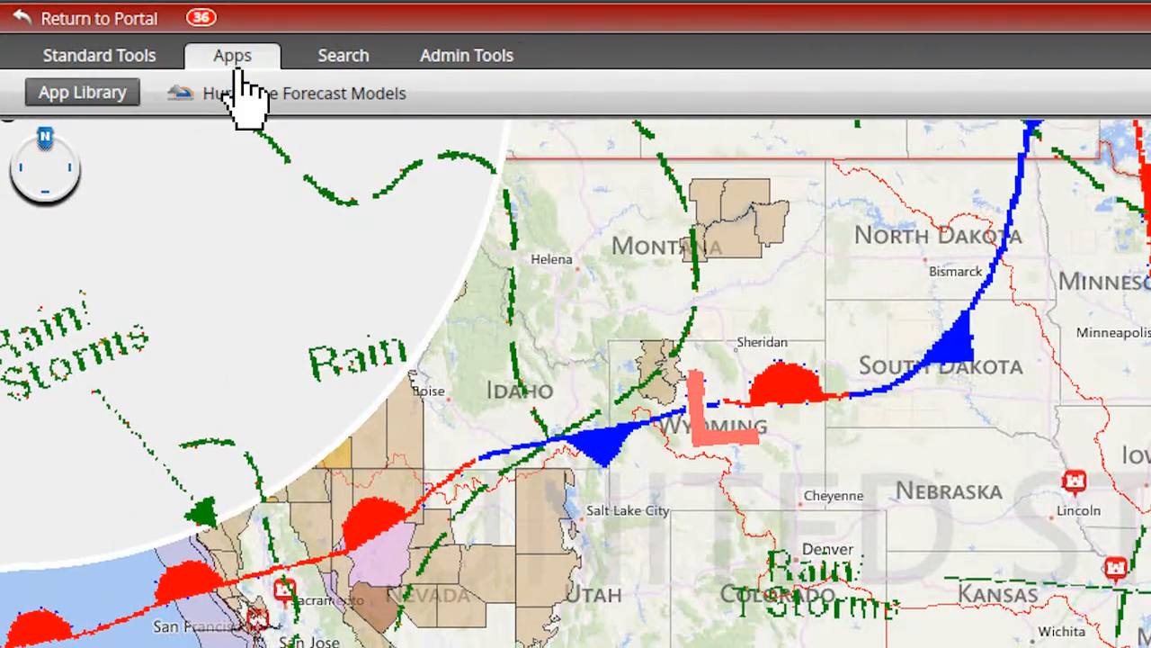
click(82, 106)
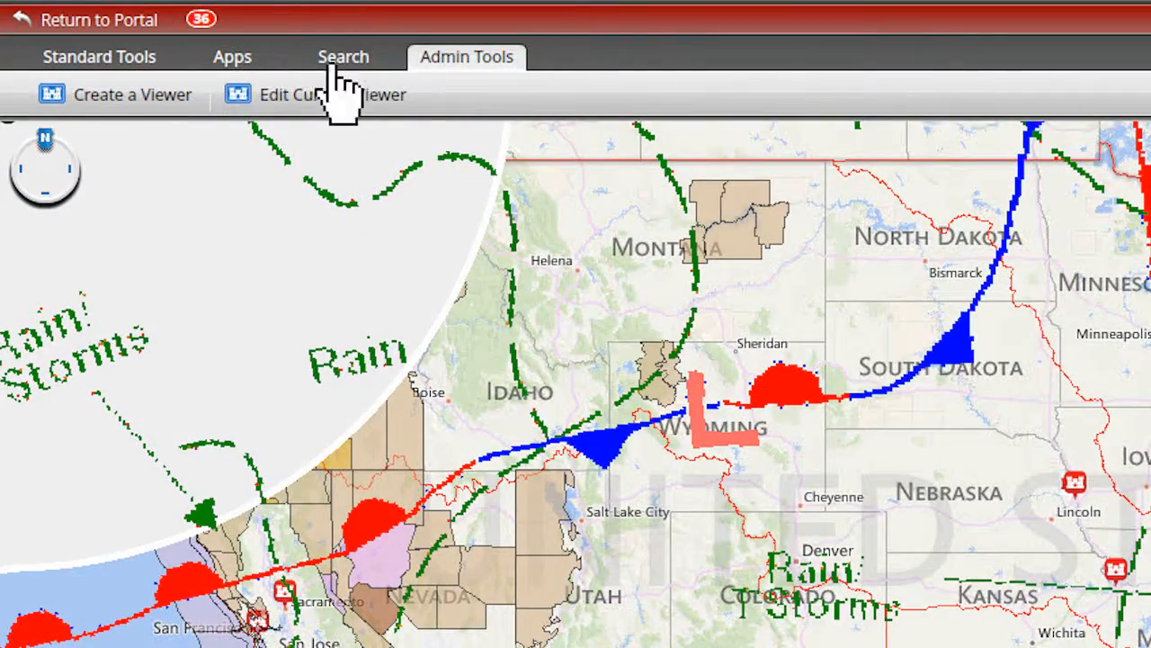
click(236, 65)
click(83, 94)
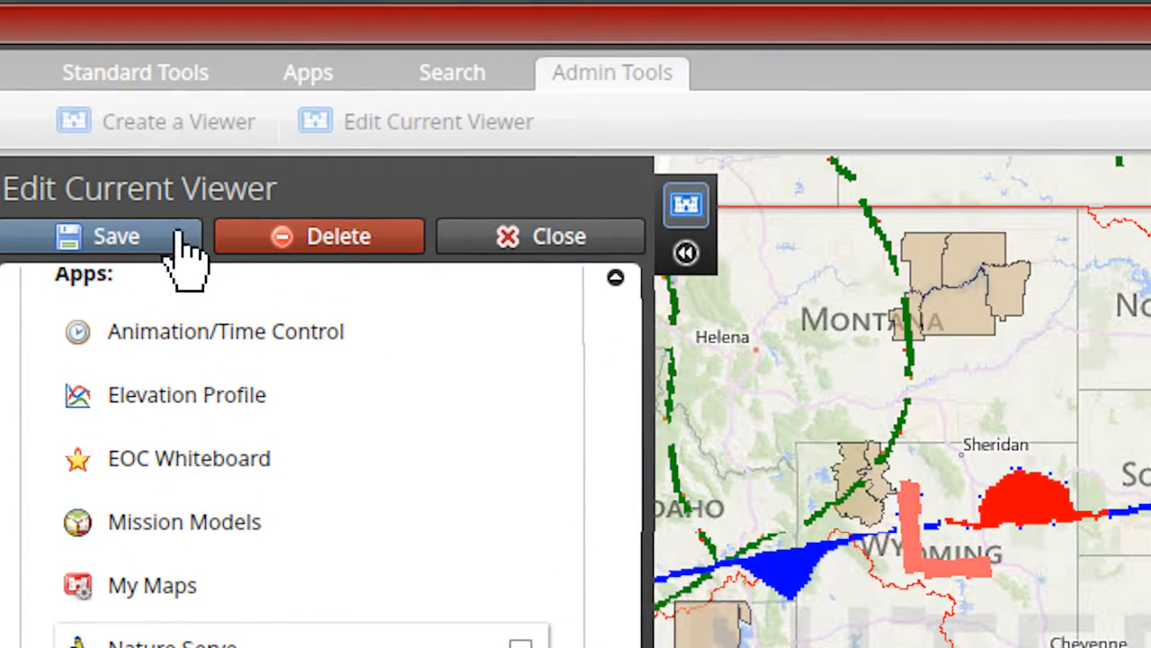
click(124, 232)
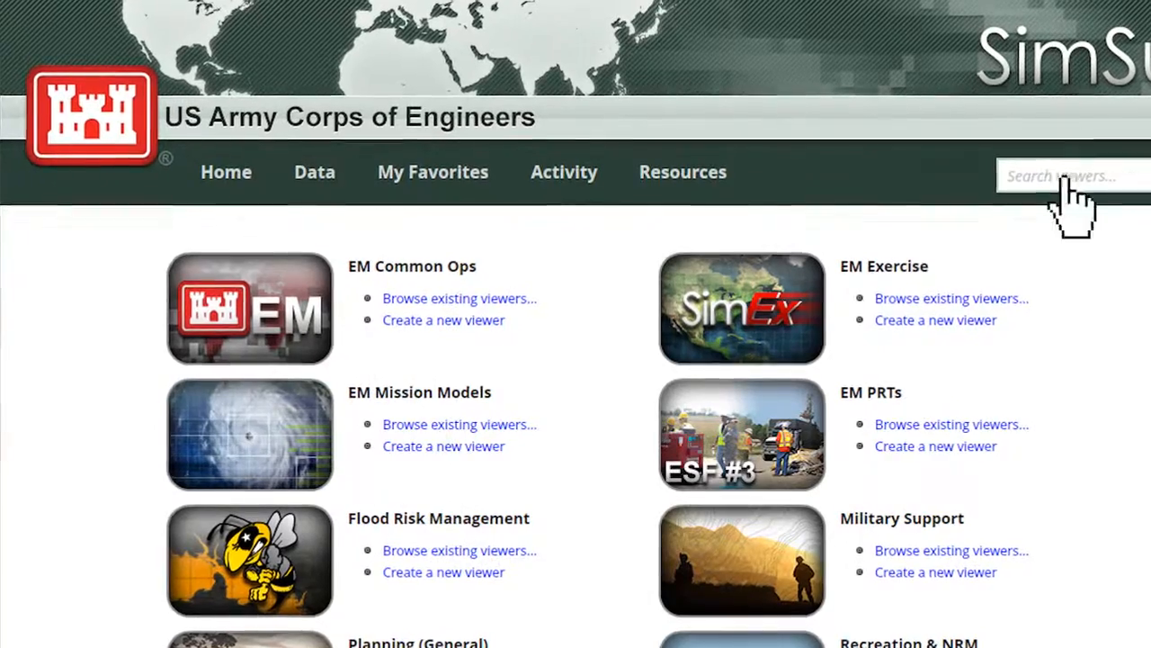
Browse the portal's data library and view the details of the Incident Points layer.
click(310, 171)
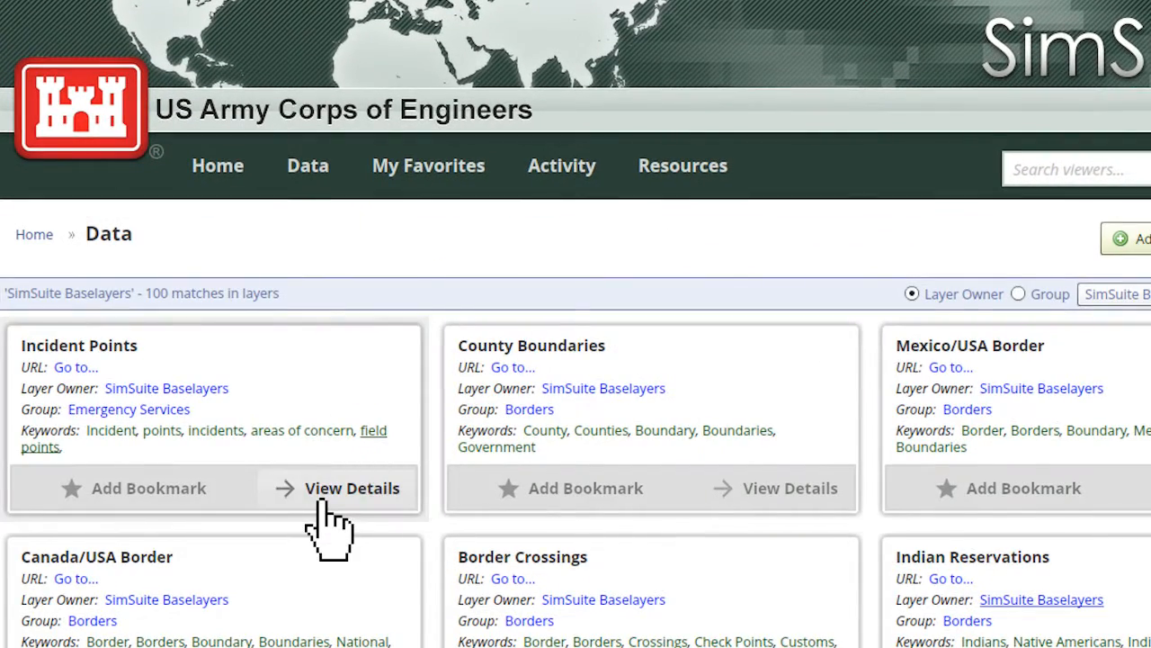
click(324, 502)
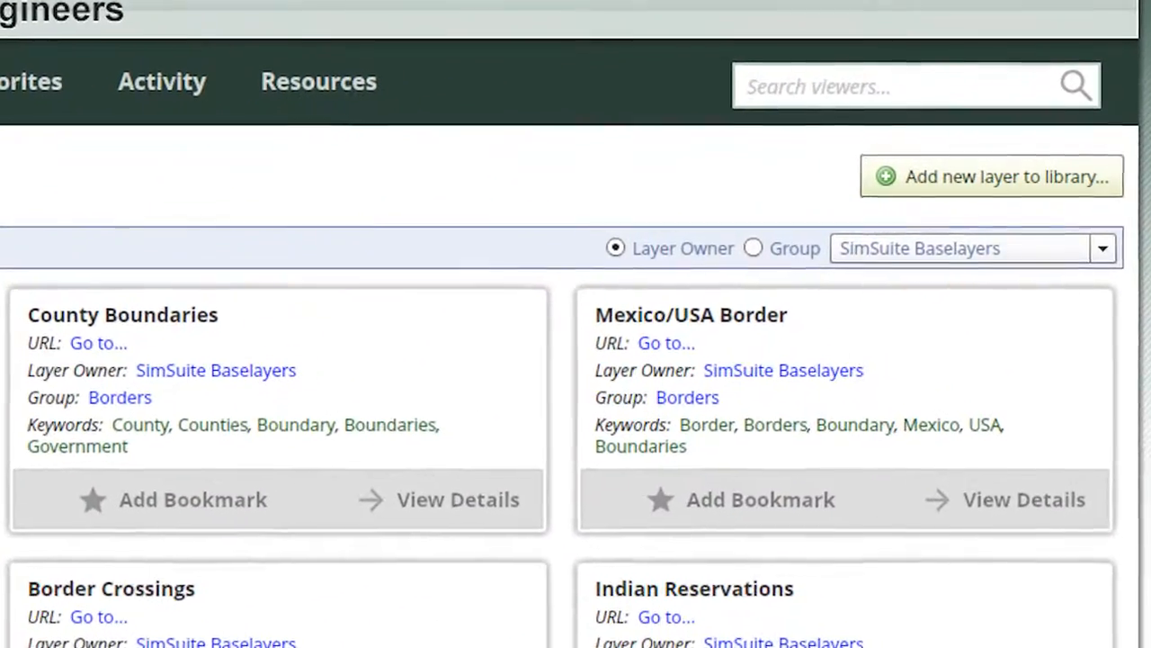
Start adding a new layer to the data library, dismissing the login dialog.
click(850, 176)
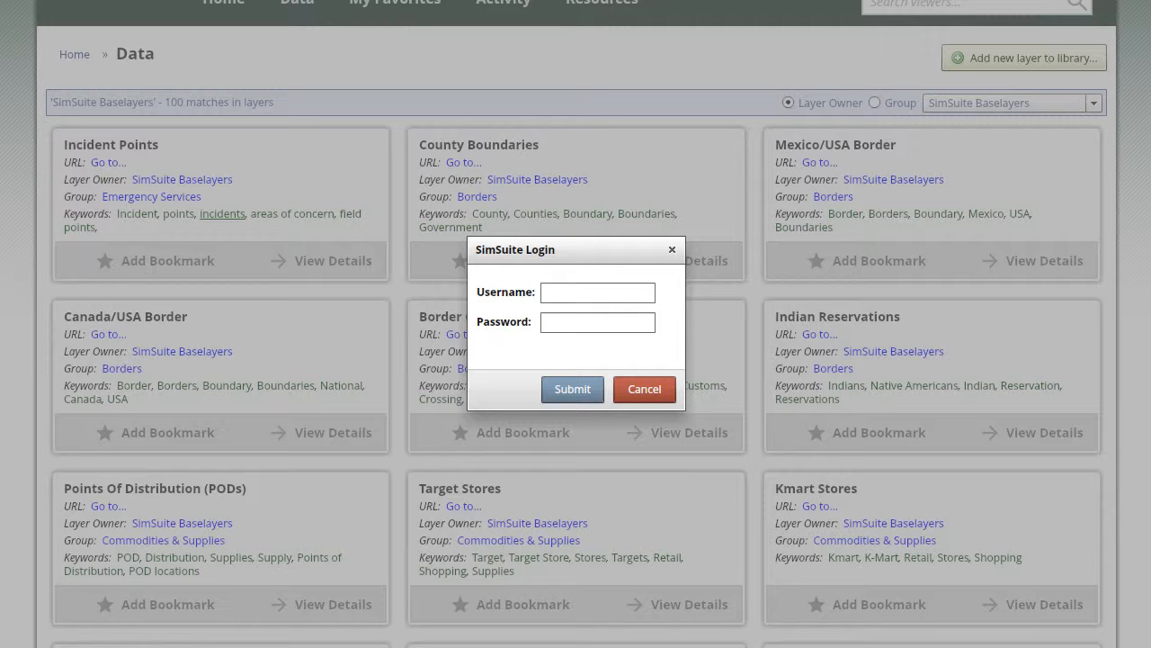
click(644, 389)
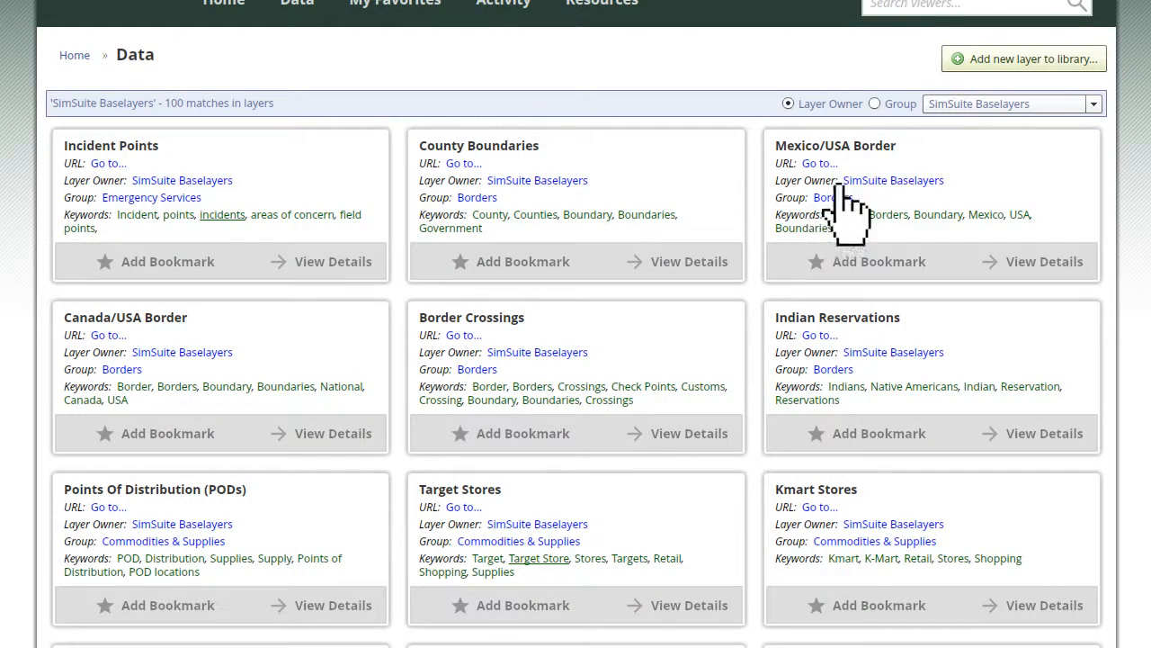
click(958, 63)
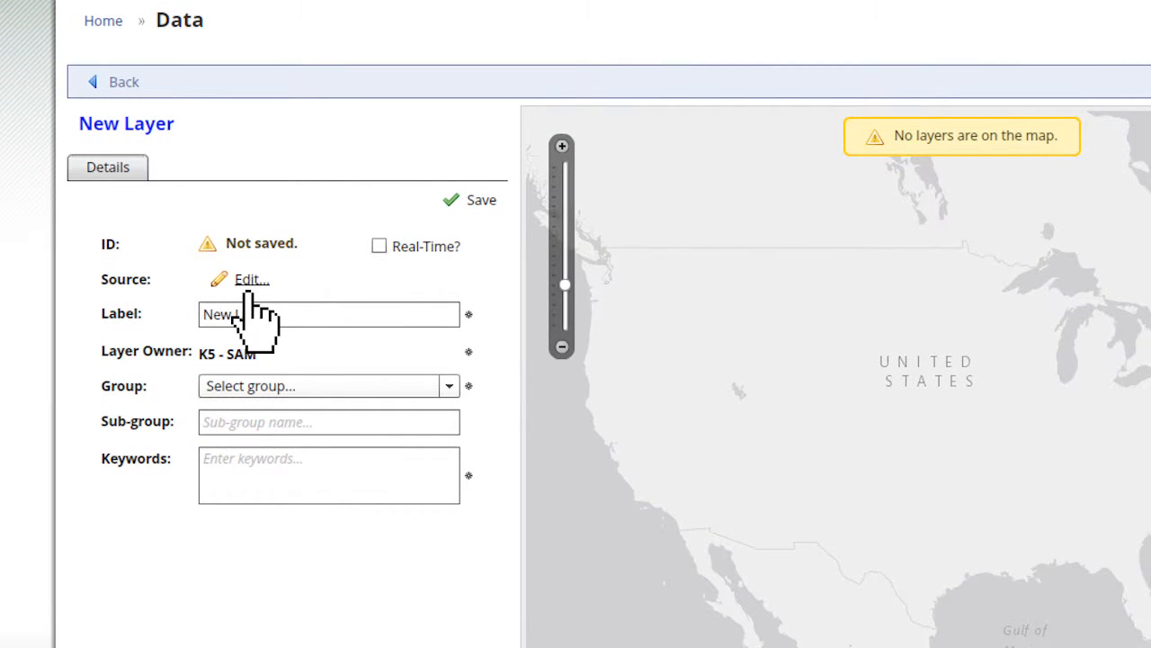
click(250, 322)
click(249, 387)
click(249, 387)
click(249, 421)
click(249, 479)
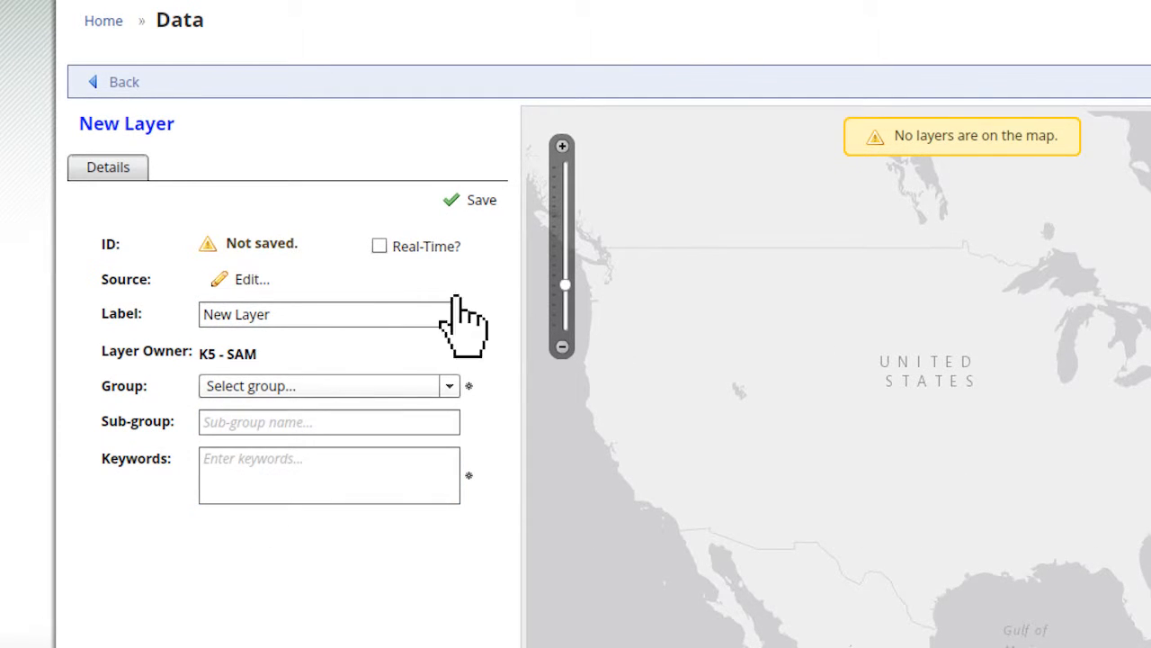
click(249, 286)
text(http://simsuite.usace.ar)
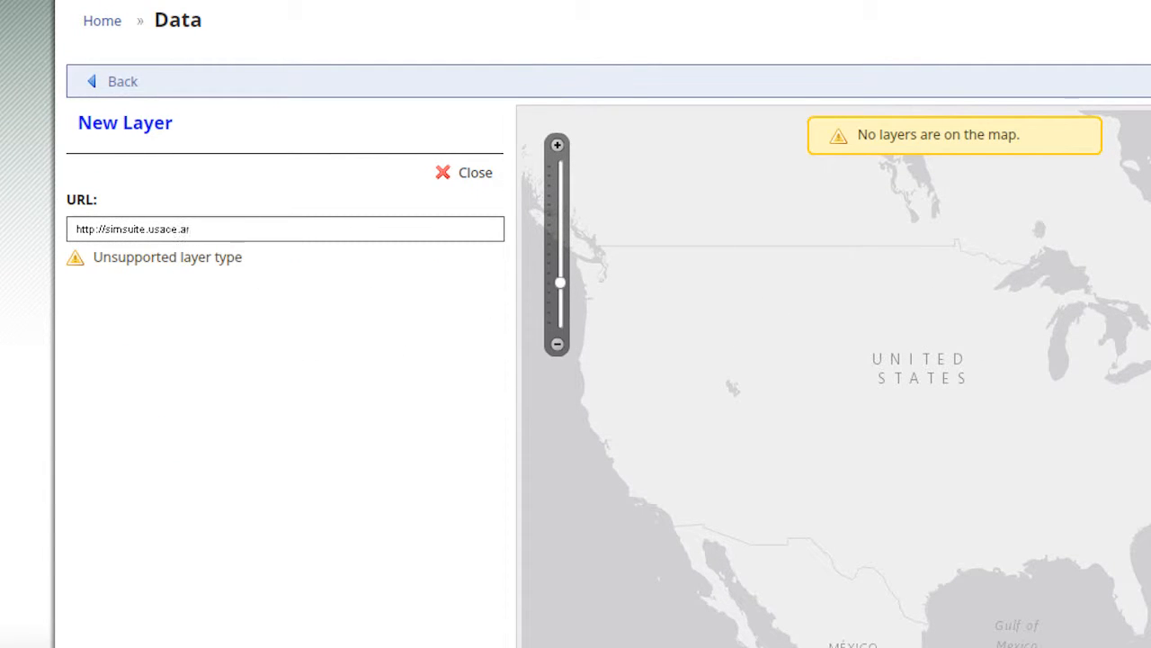
text(my.mil/ArcGIS/rest/services/SimSuite/Boundaries/MapServer/3)
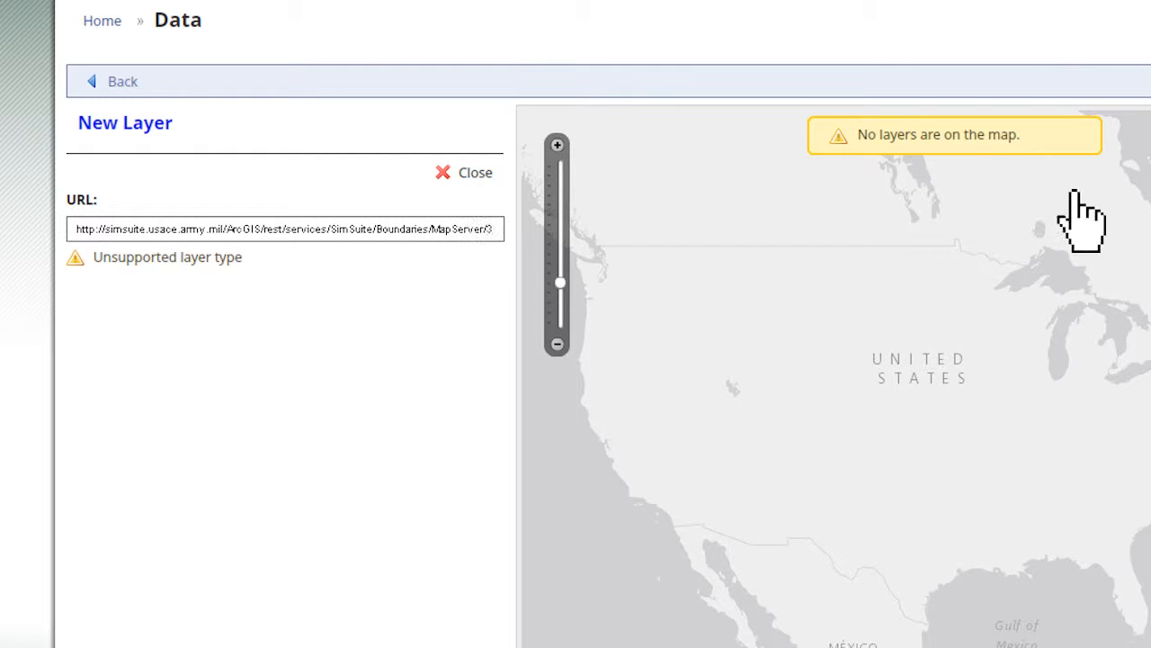
click(443, 173)
Label the new layer "LRL Flood Fight" and assign it to the Natural Hazards group with the sub-group Flood.
click(444, 319)
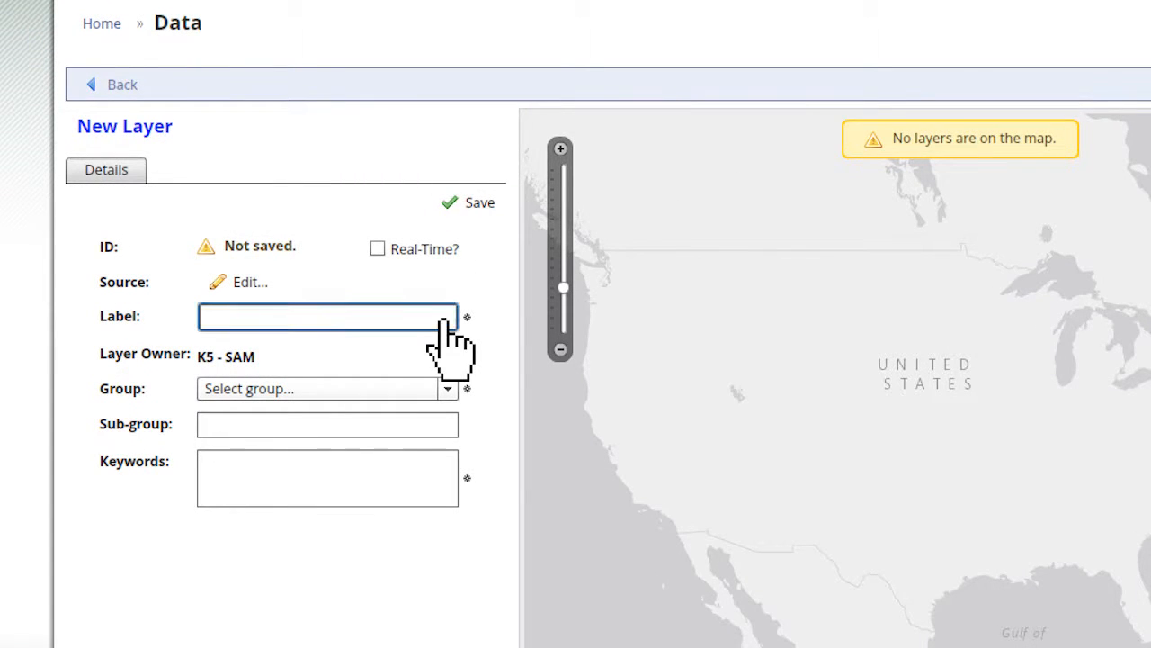
text(LRL Flood Fight)
click(447, 389)
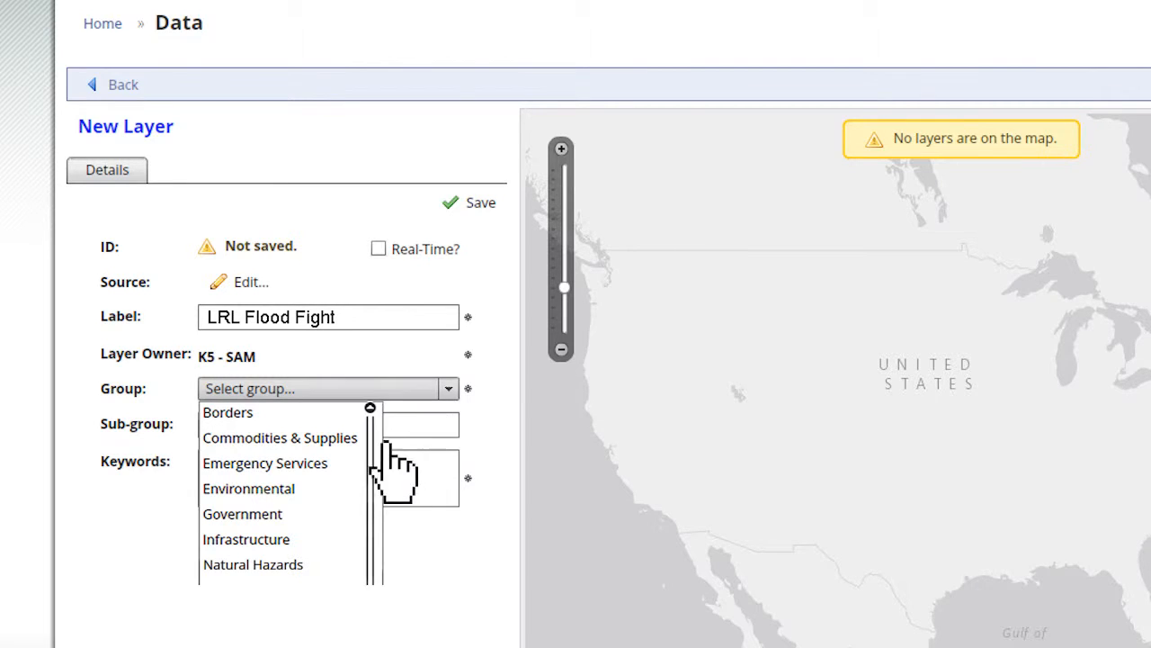
click(241, 570)
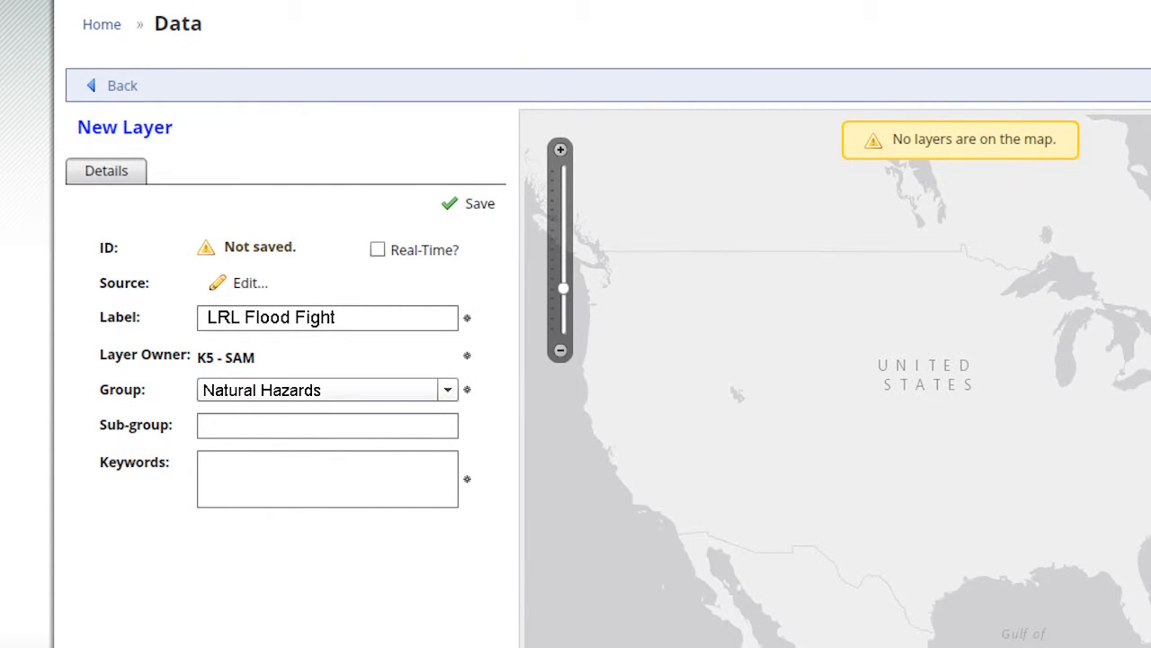
click(447, 430)
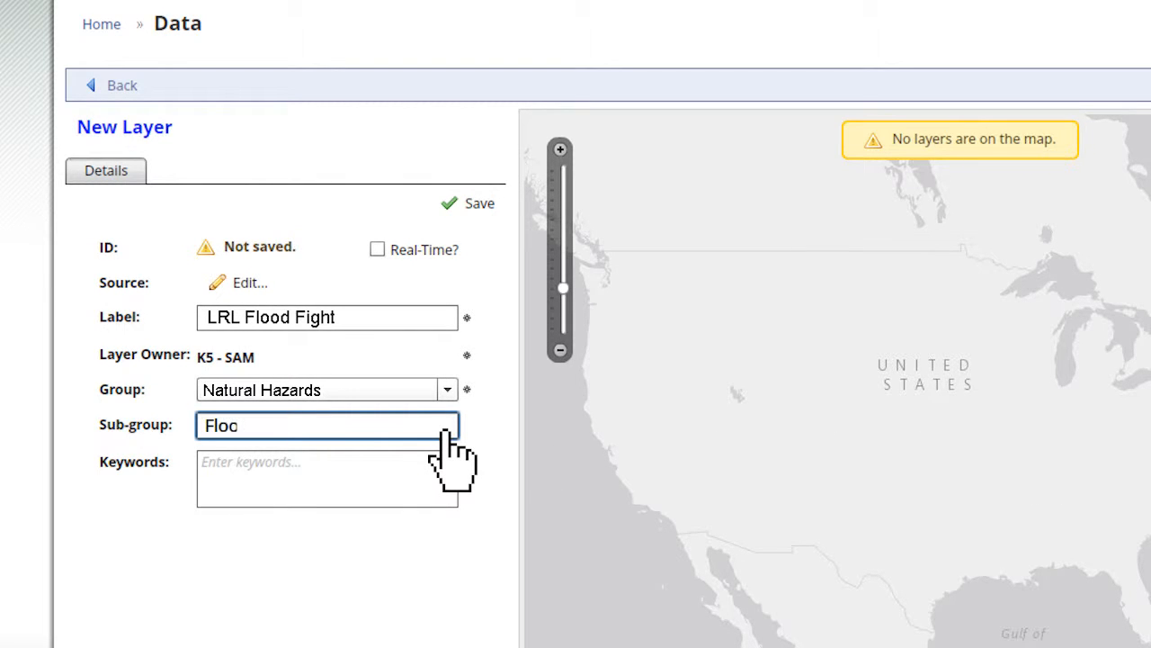
Enter the new layer's keywords as "Louisville,LRL,flood,rivers,streams,levees,debris".
click(446, 483)
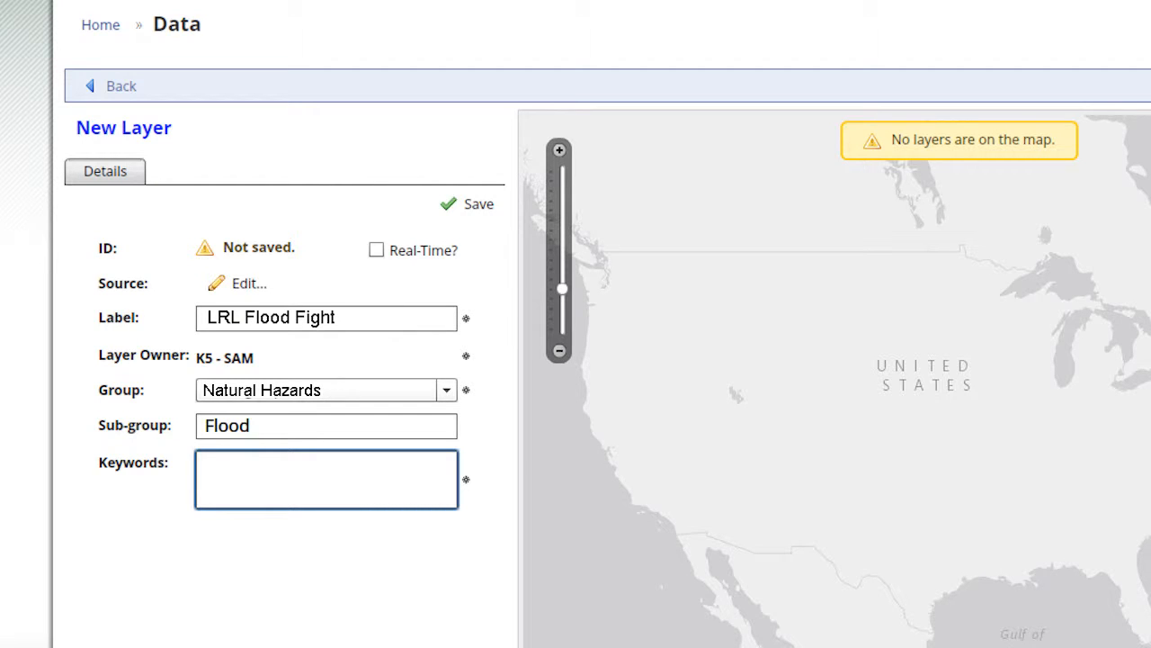
text(uisville,LRL,flood,rivers,)
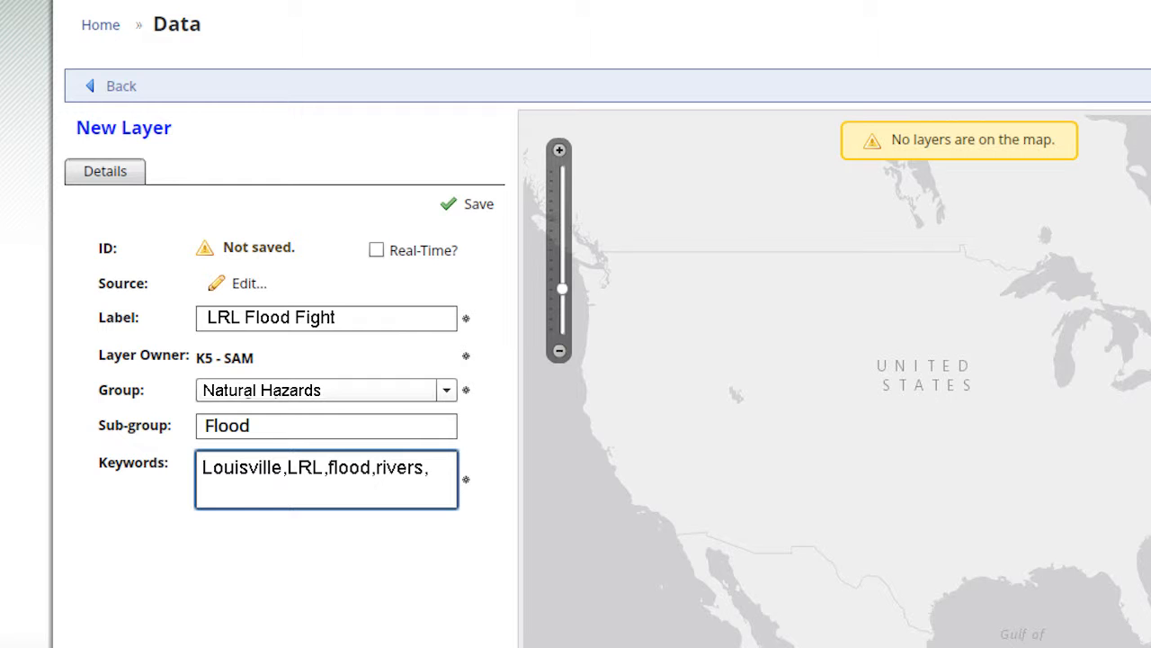
text(streams,levees,debris)
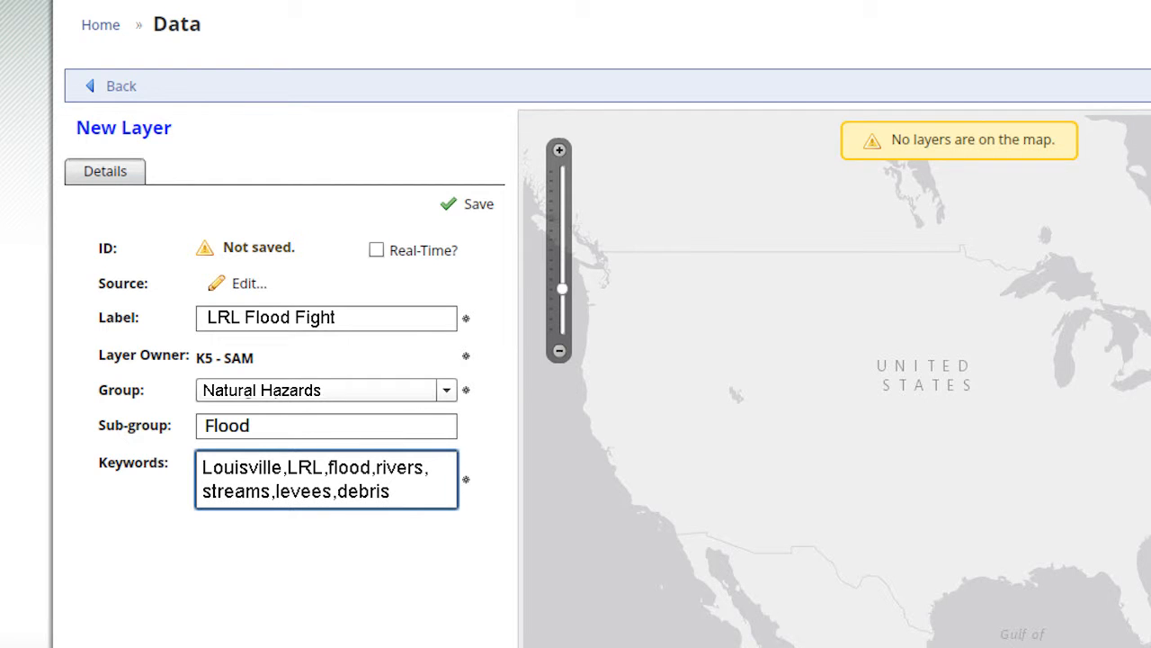